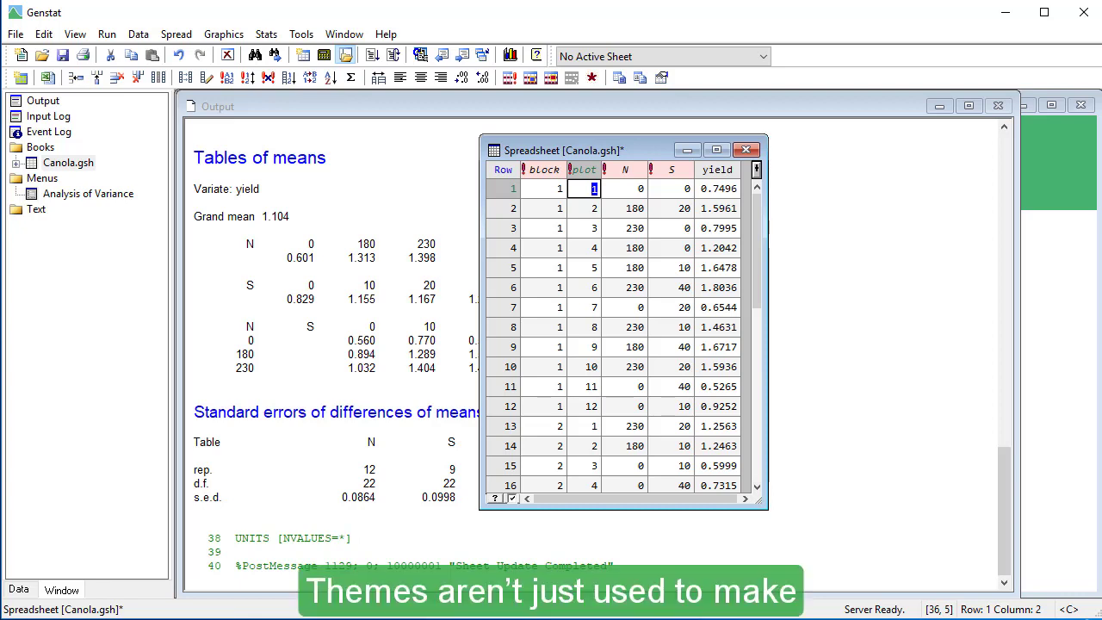
Make the Minimal spacing theme (system) current, resizing columns, and narrow the Canola spreadsheet window
click(301, 35)
mouse_move(214, 54)
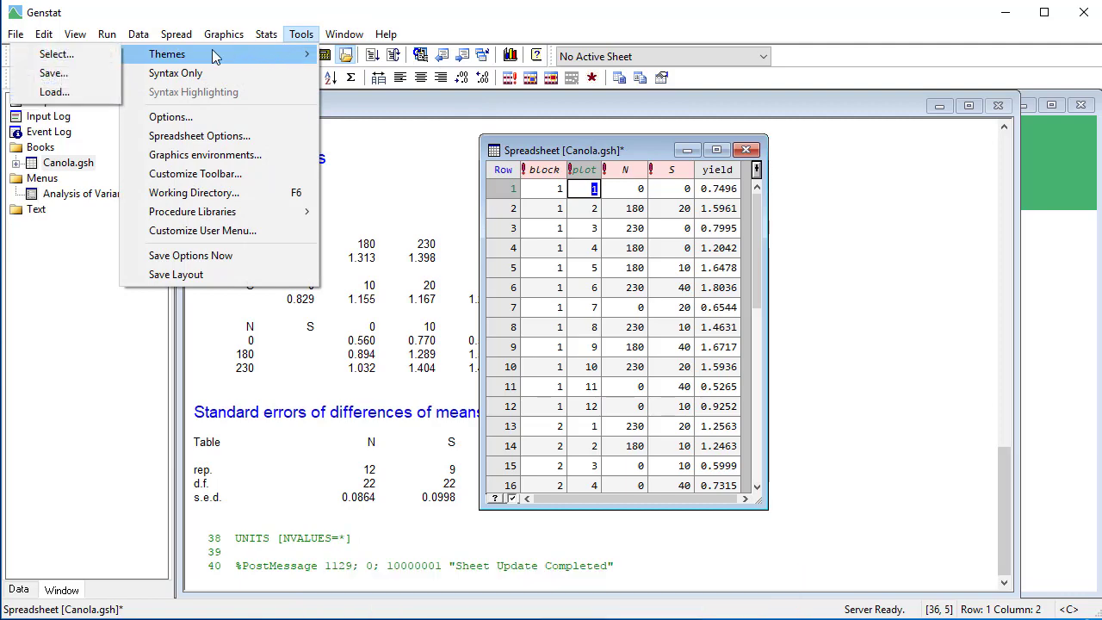
click(107, 49)
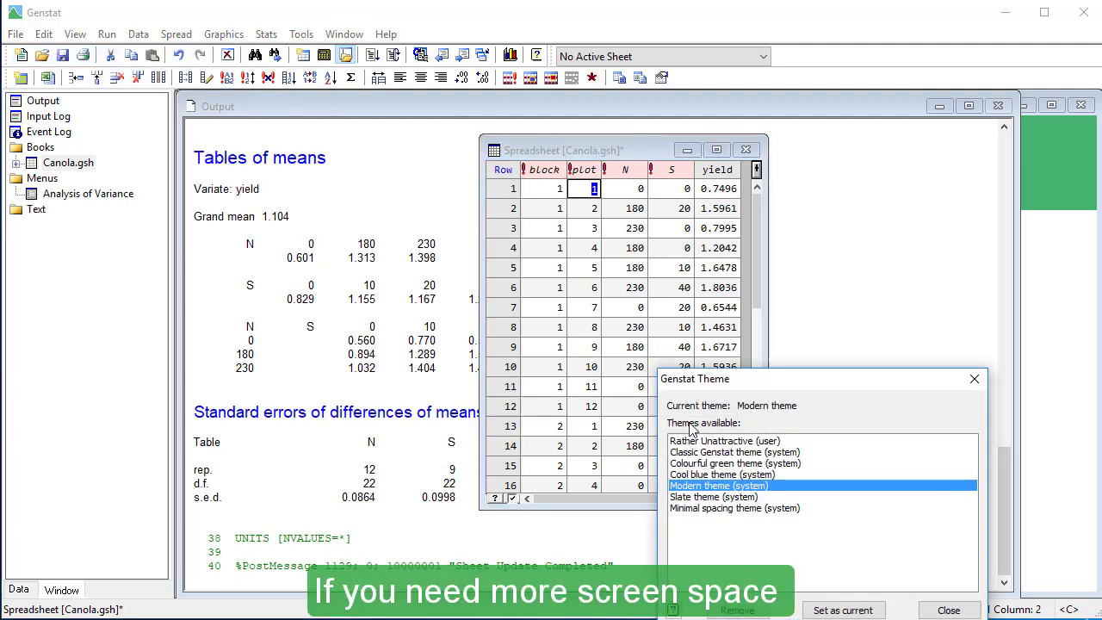
click(701, 508)
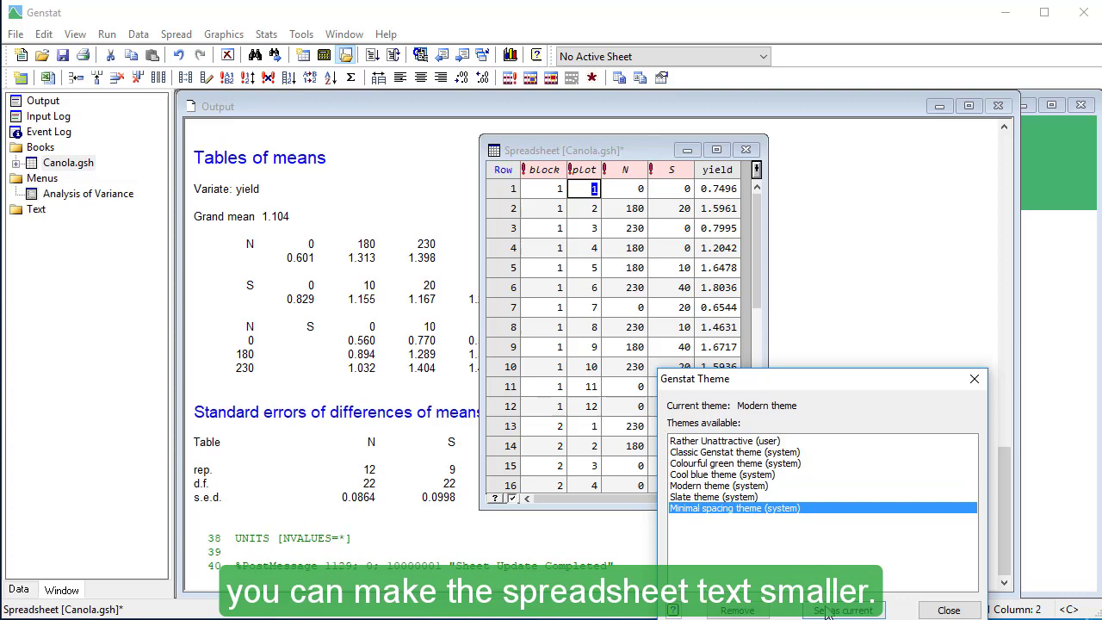
click(826, 611)
click(856, 574)
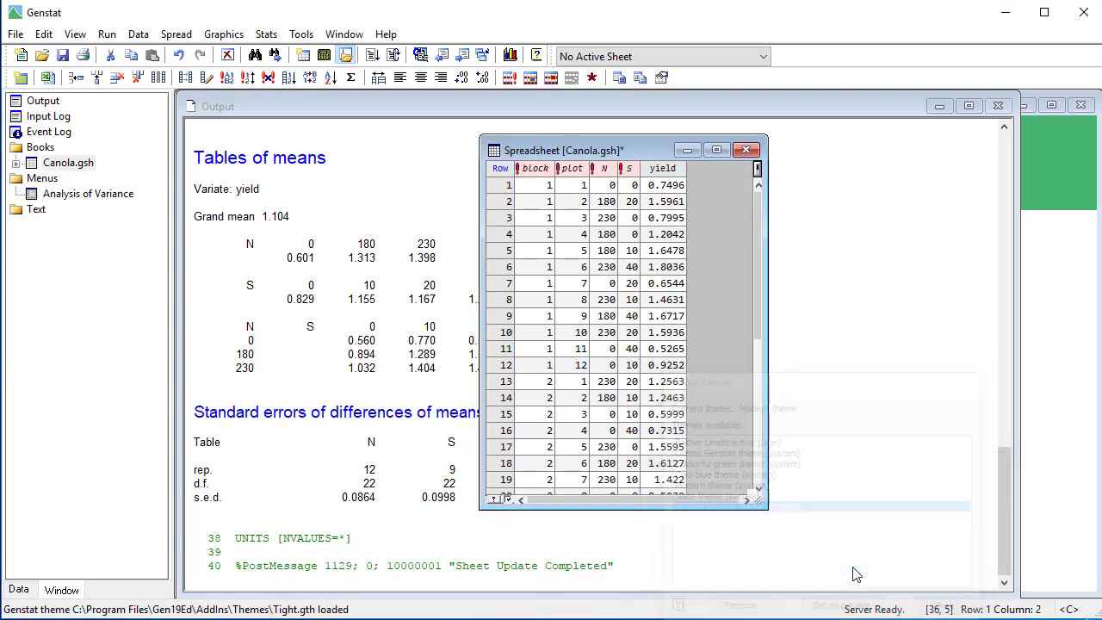
drag(767, 414, 702, 414)
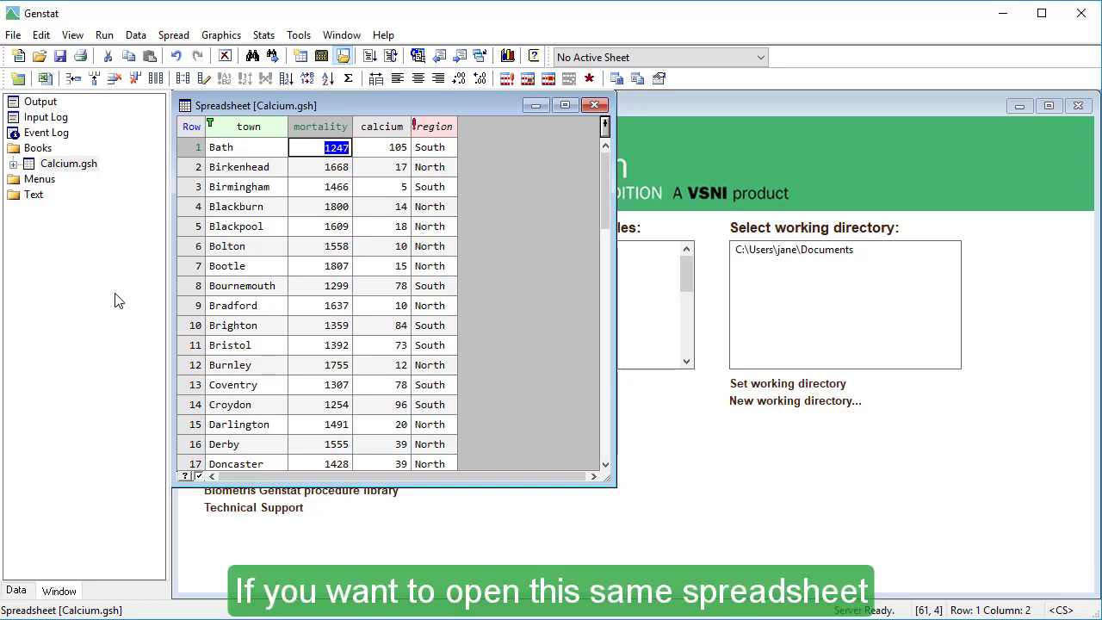
Search the example data sets for 'calcium' and open the Calcium data set
click(14, 35)
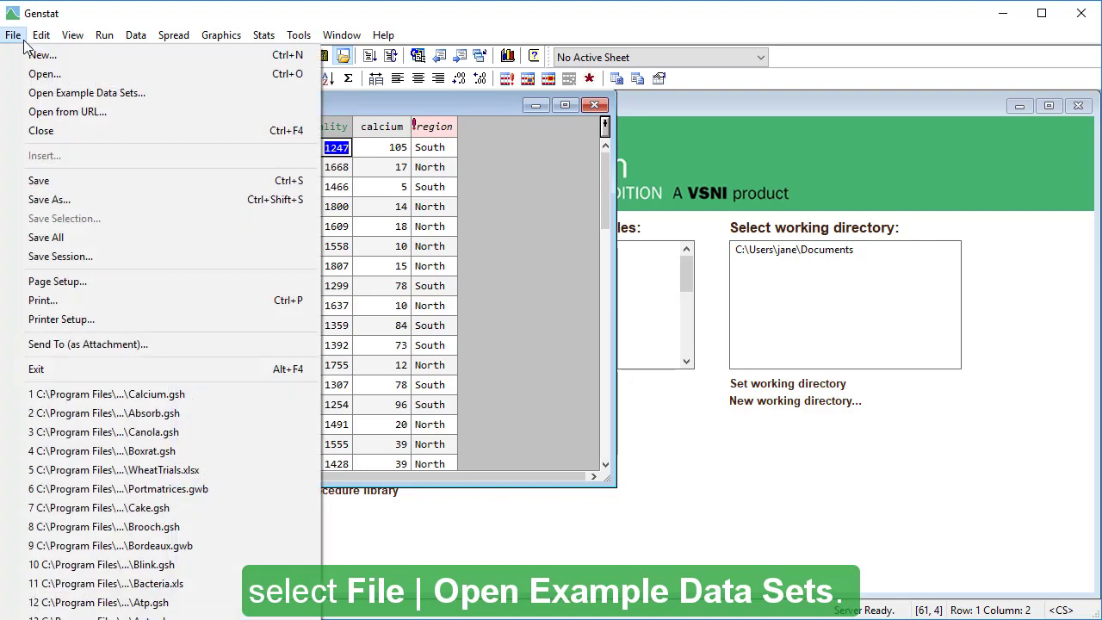
click(28, 93)
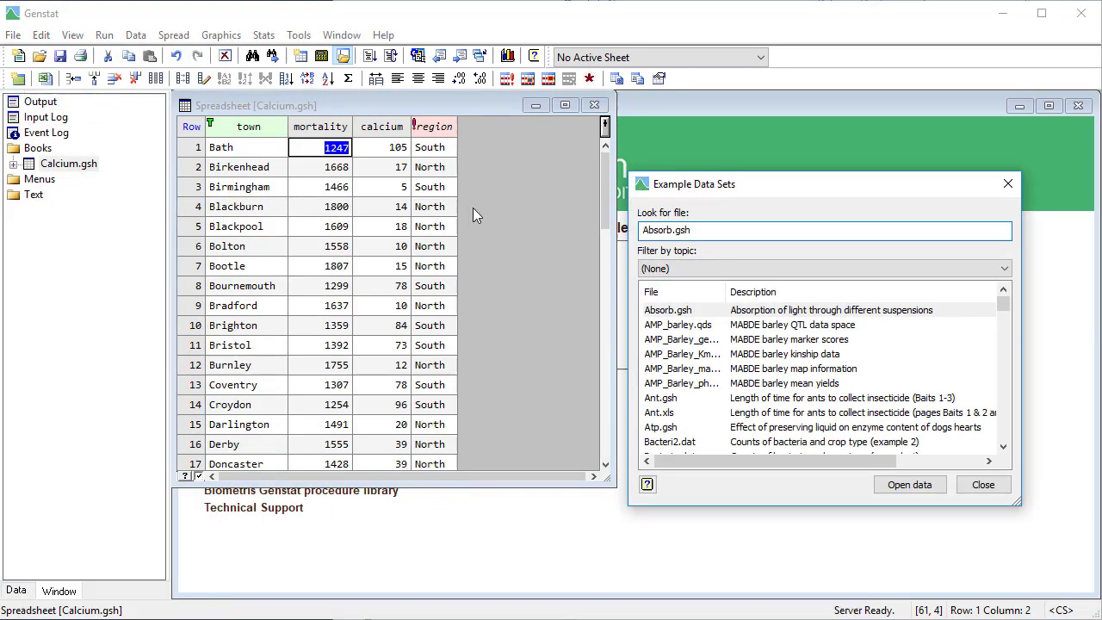
drag(693, 229, 639, 230)
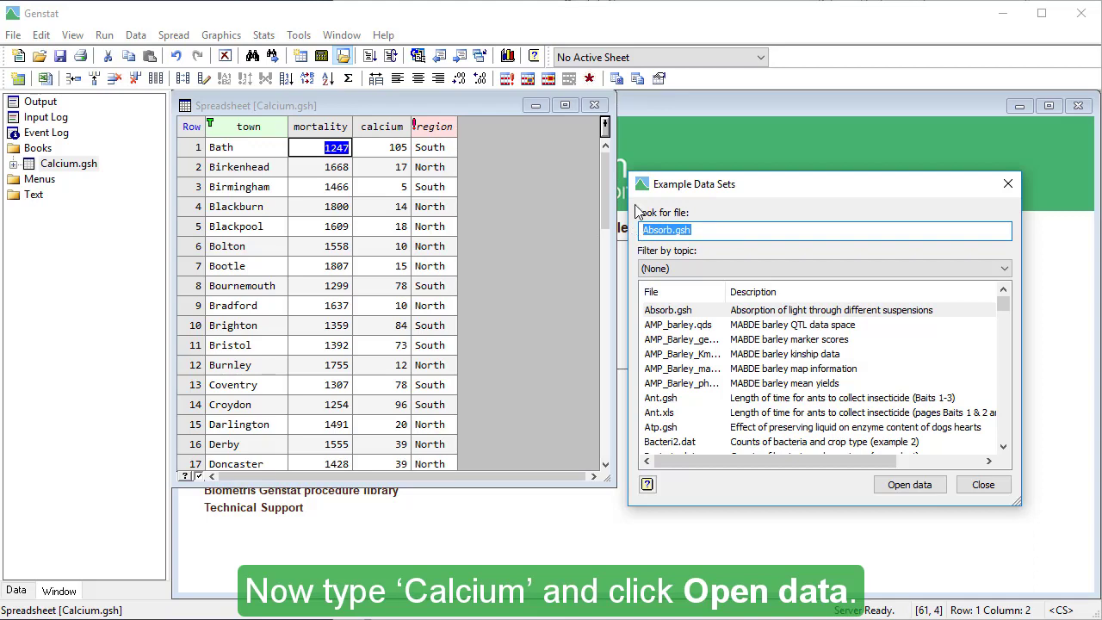
text(calcium)
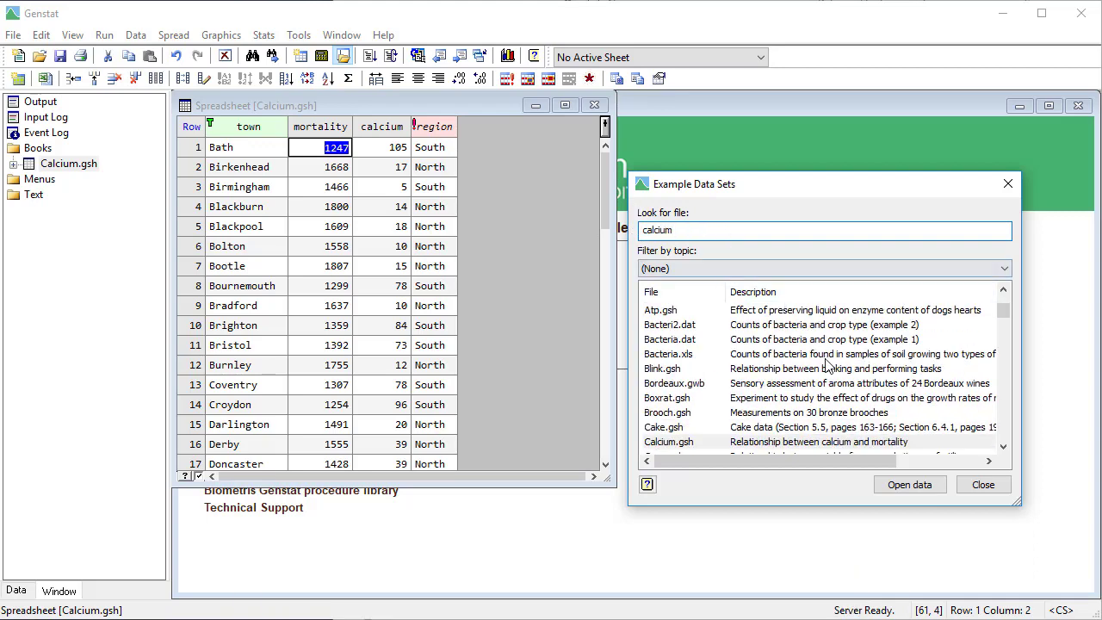
click(895, 486)
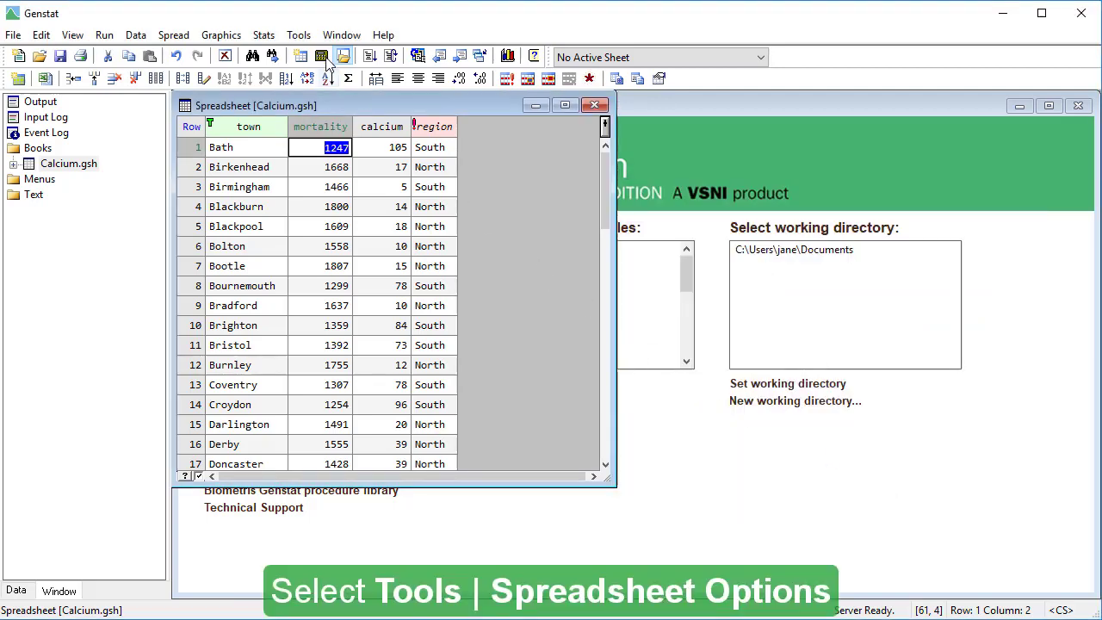
Open Spreadsheet Options on the Appearance tab and move the dialog right of the spreadsheet
click(299, 36)
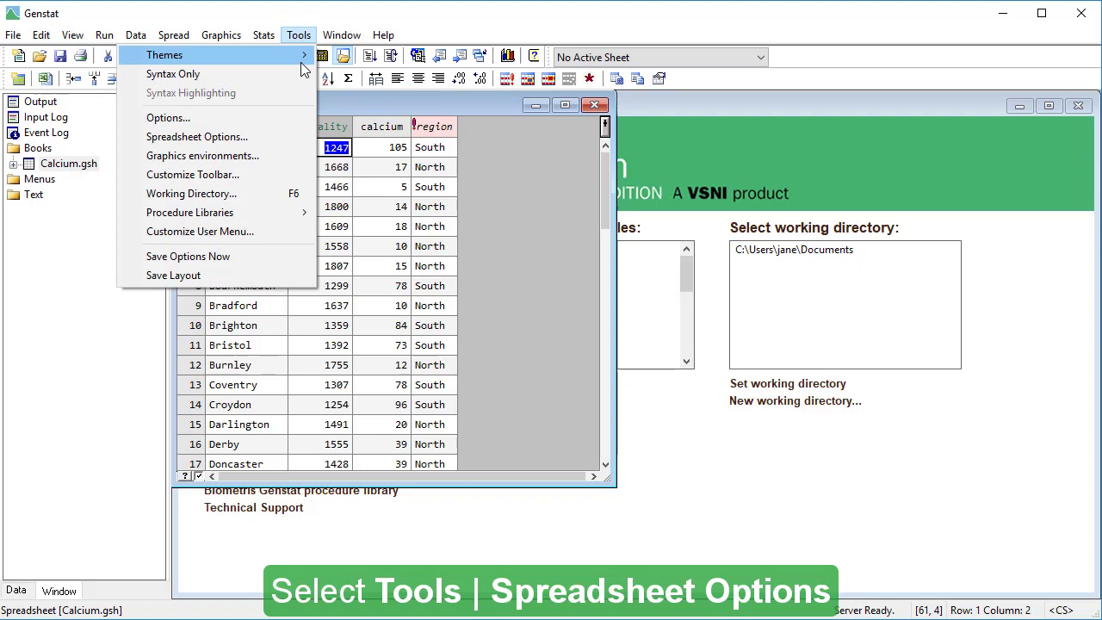
click(252, 138)
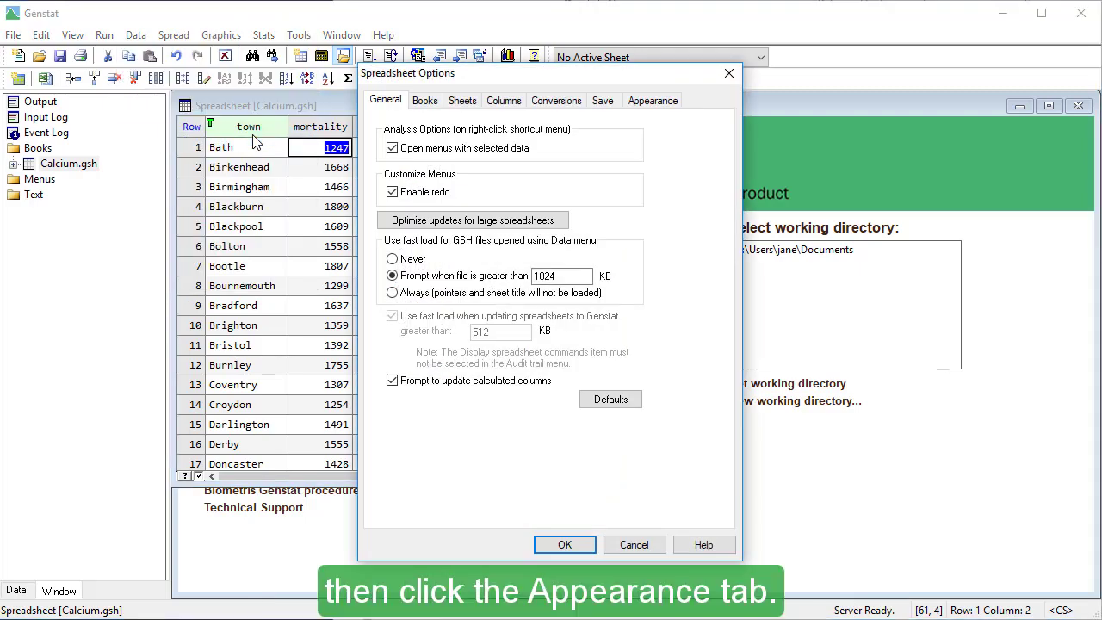
click(658, 104)
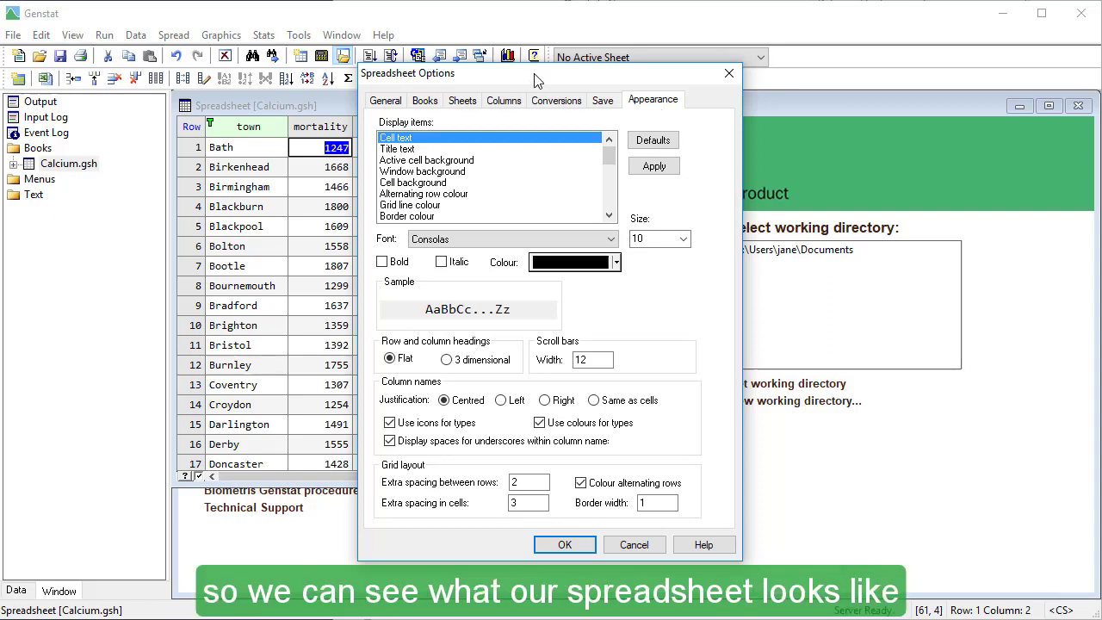
drag(544, 80, 841, 73)
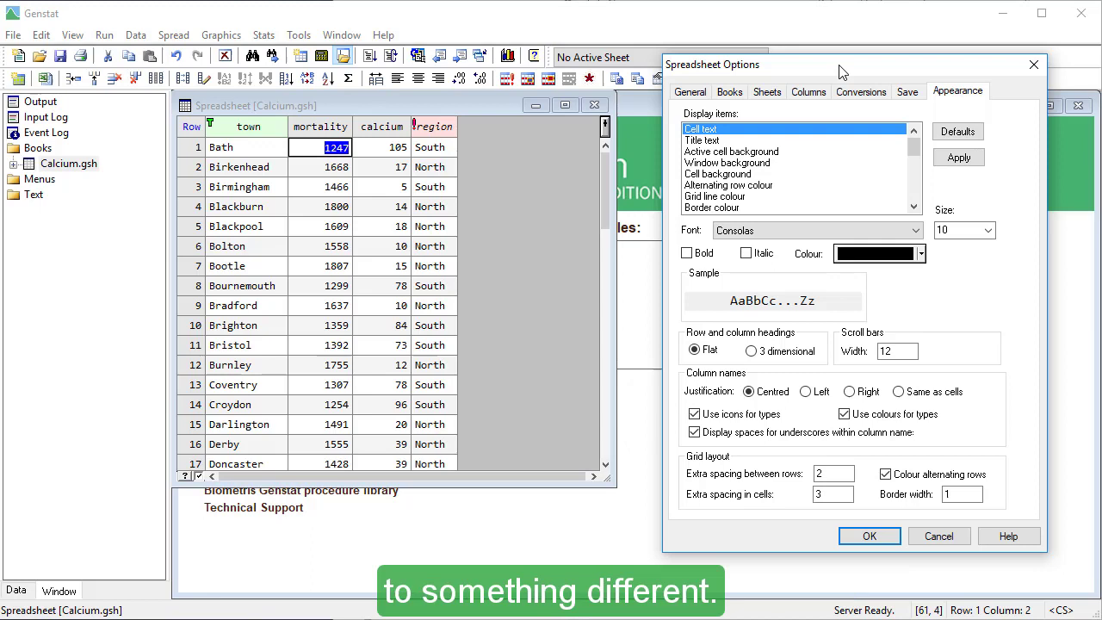
Set the Alternating row colour display item to cyan and apply it
click(761, 186)
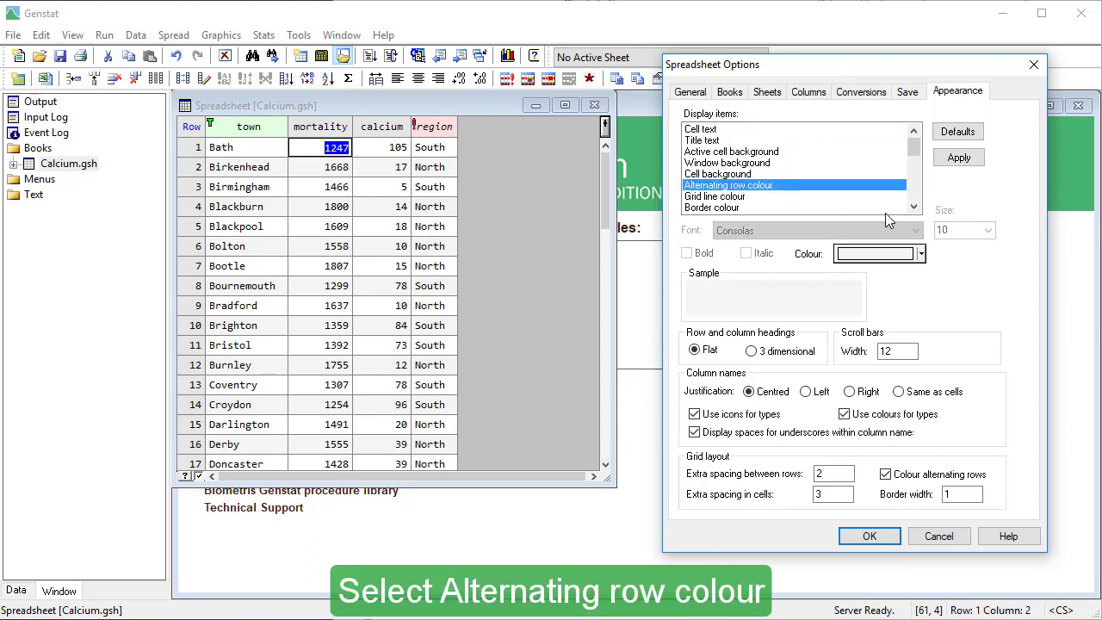
click(921, 253)
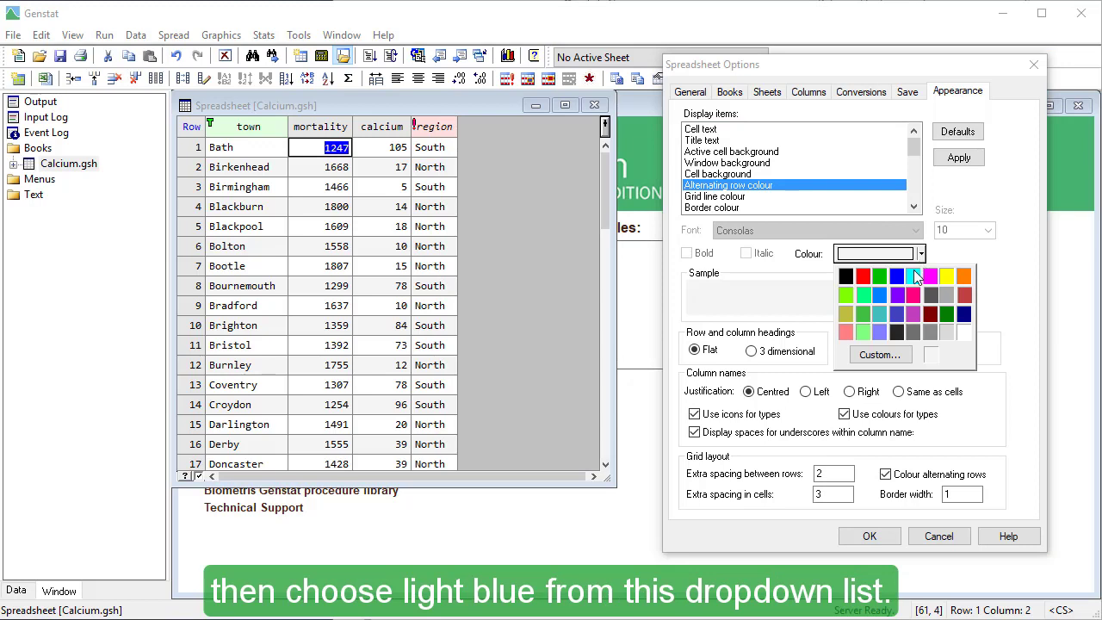
click(914, 272)
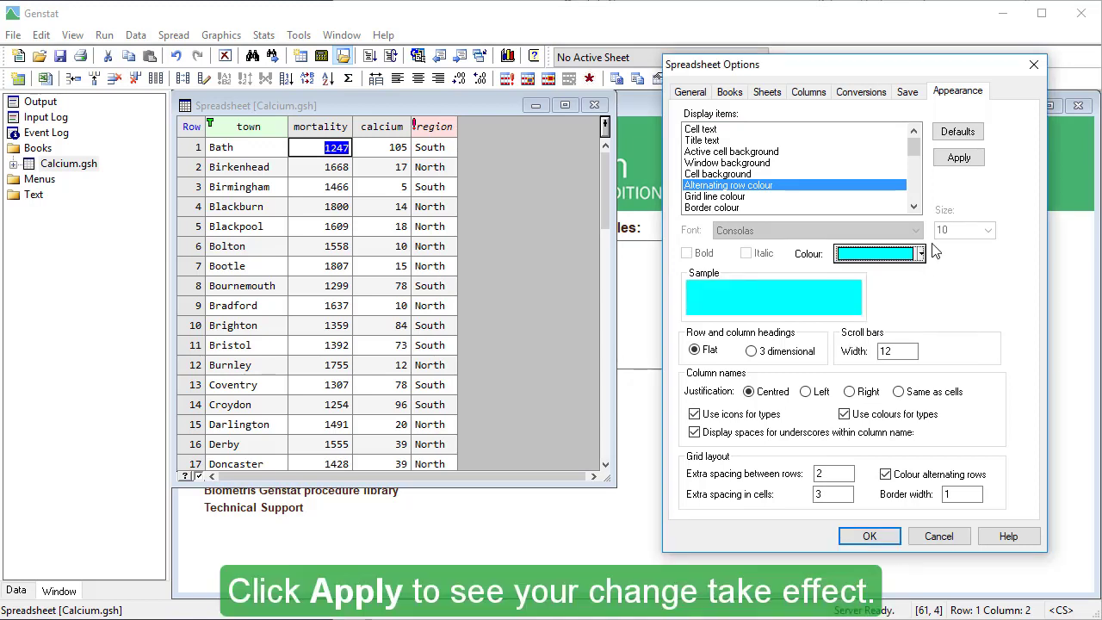
click(958, 159)
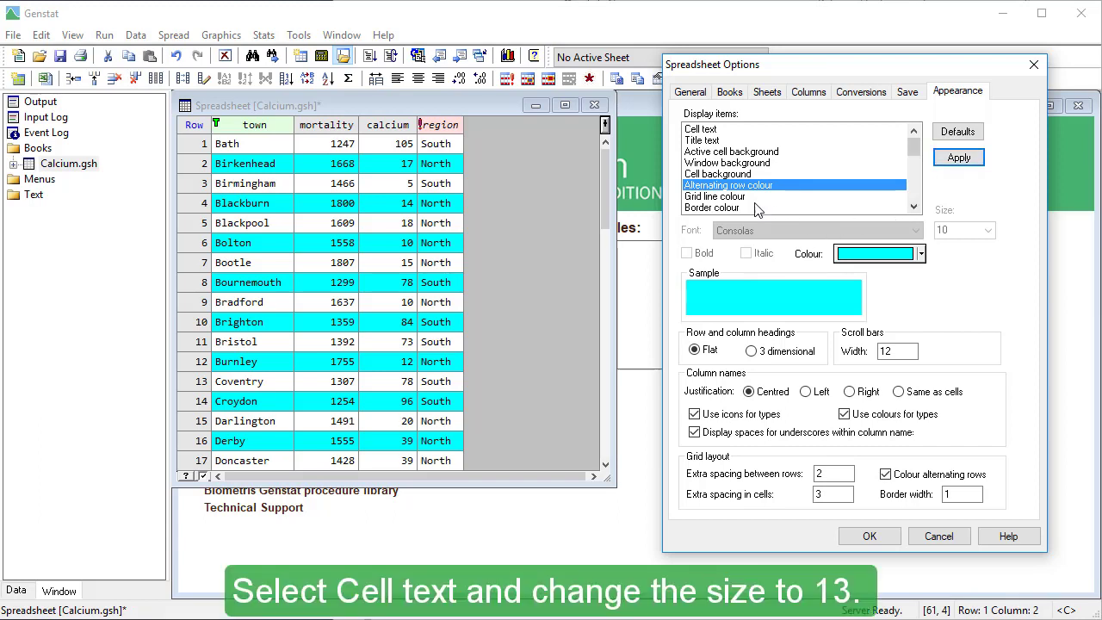
Set the Cell text size to 13, apply it, and let the columns resize
click(702, 130)
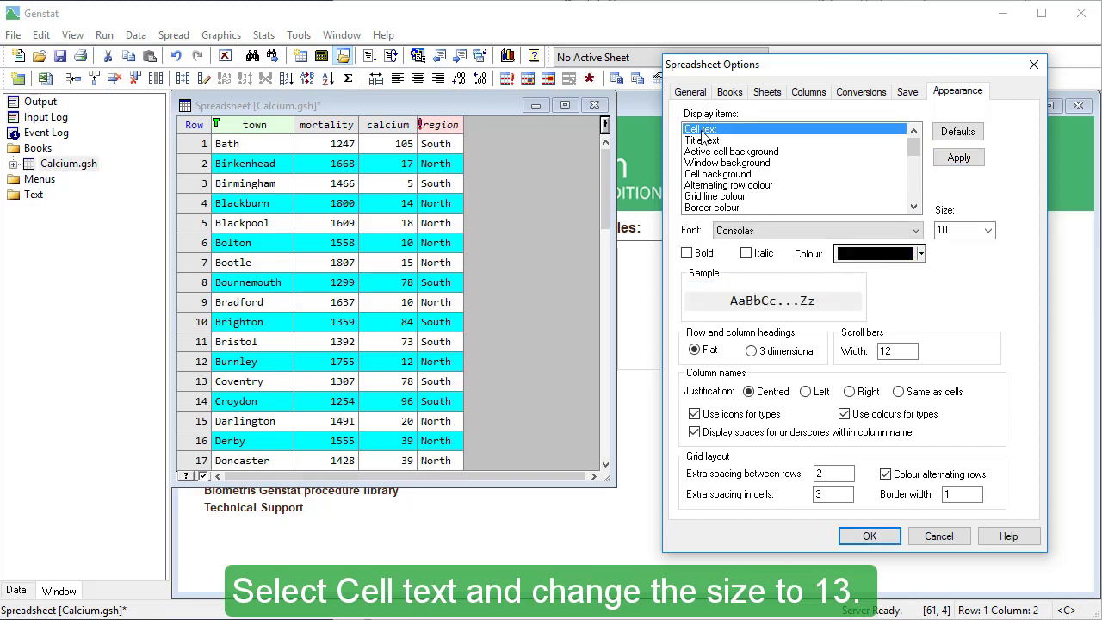
double_click(941, 229)
text(13)
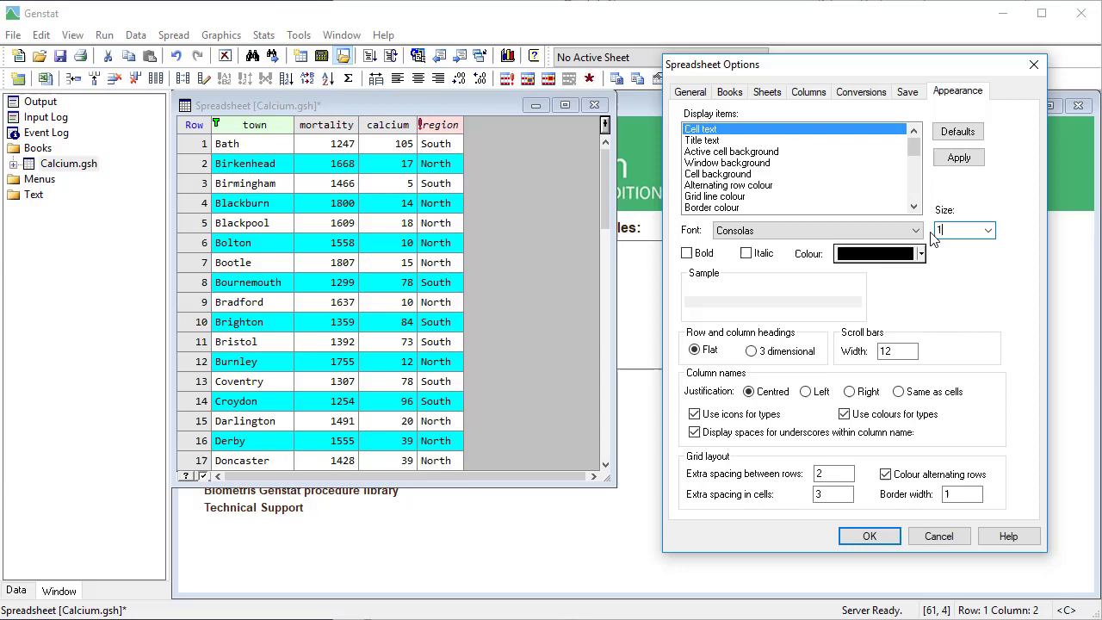
click(952, 162)
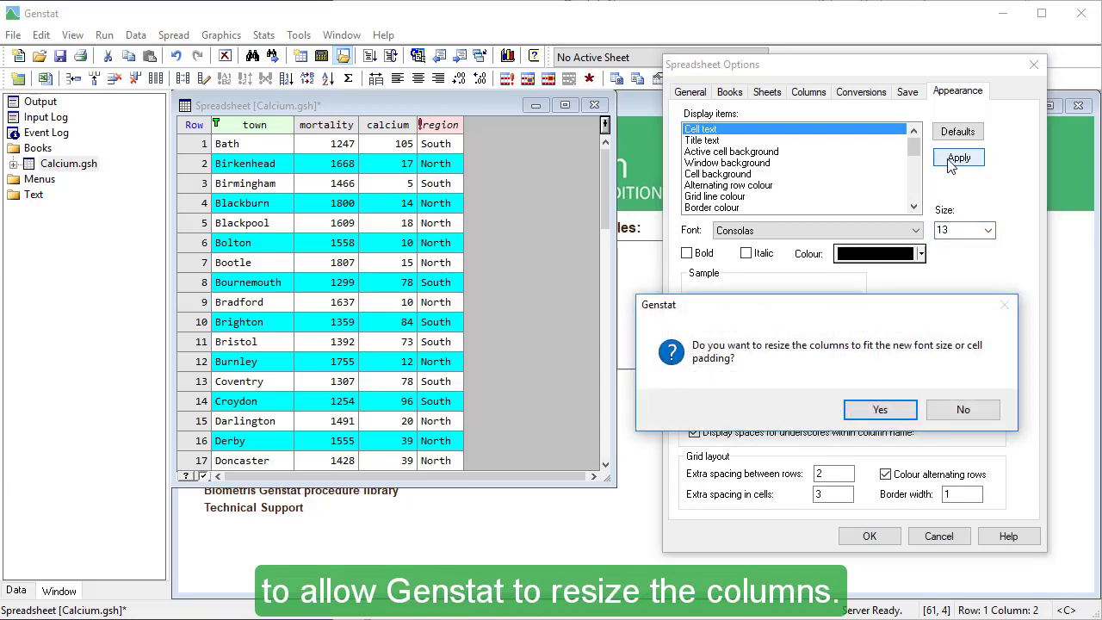
click(890, 416)
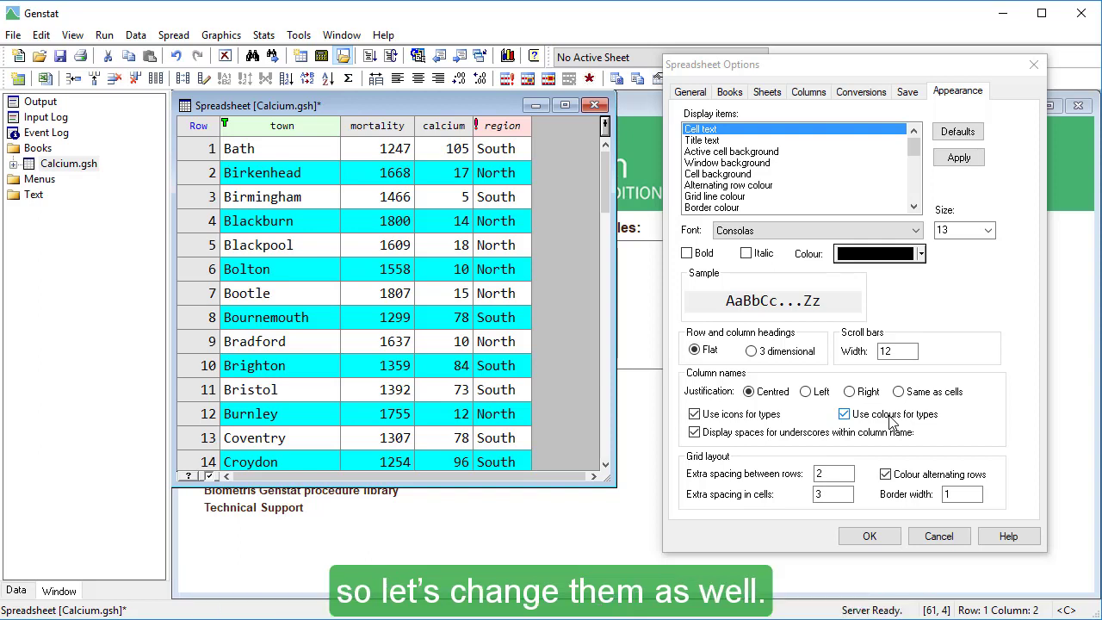
Change the Title text size to 13, replacing a trial 50, apply it, and resize columns
click(705, 141)
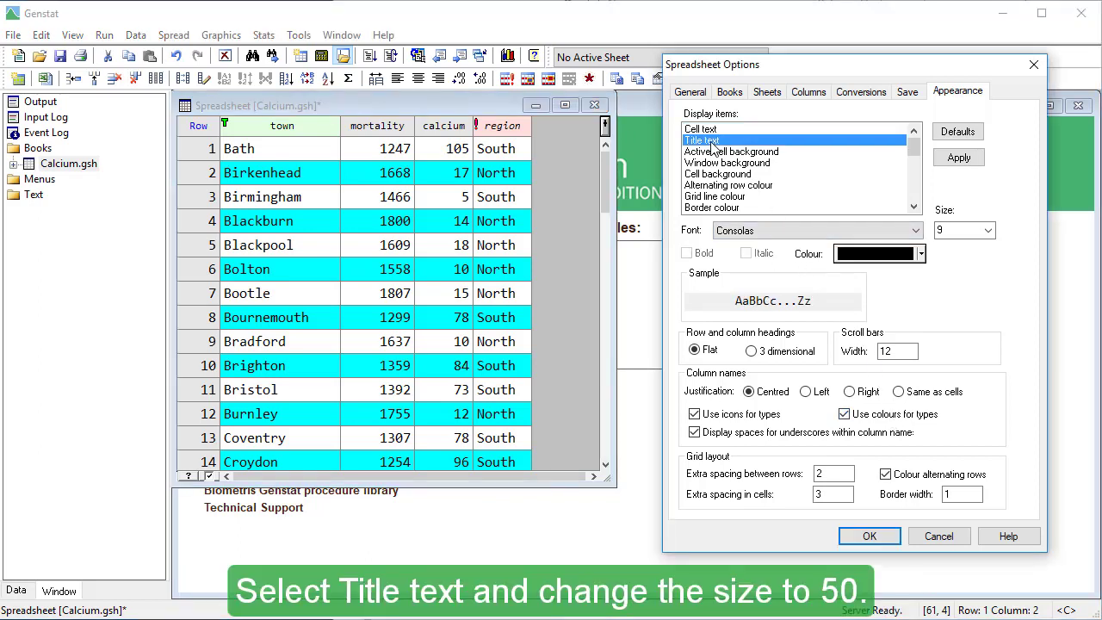
double_click(954, 230)
text(50)
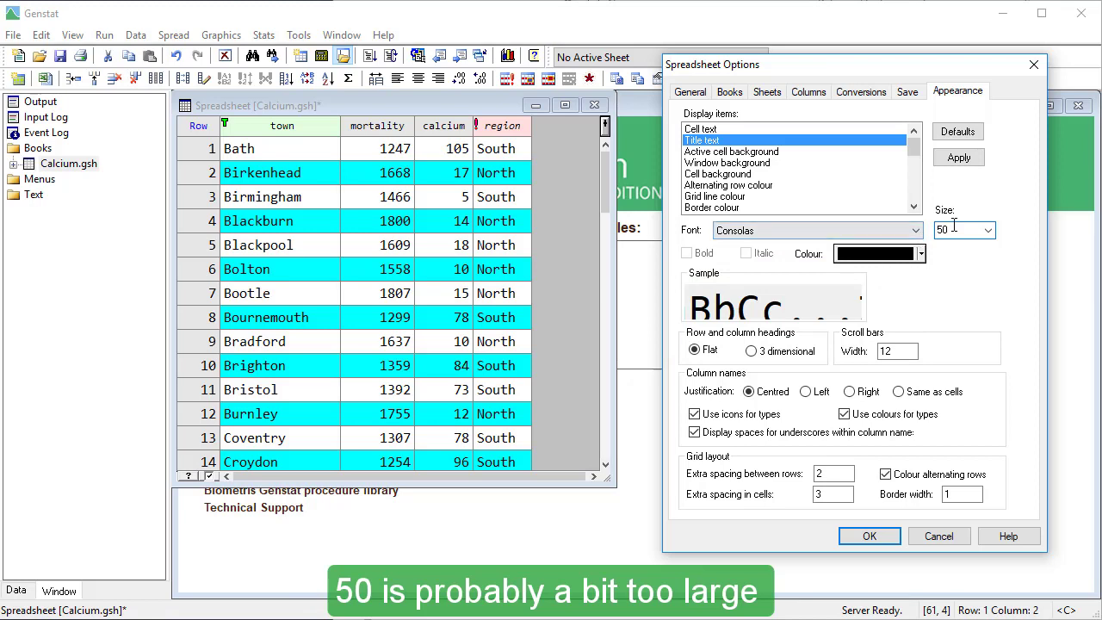
drag(954, 228, 925, 232)
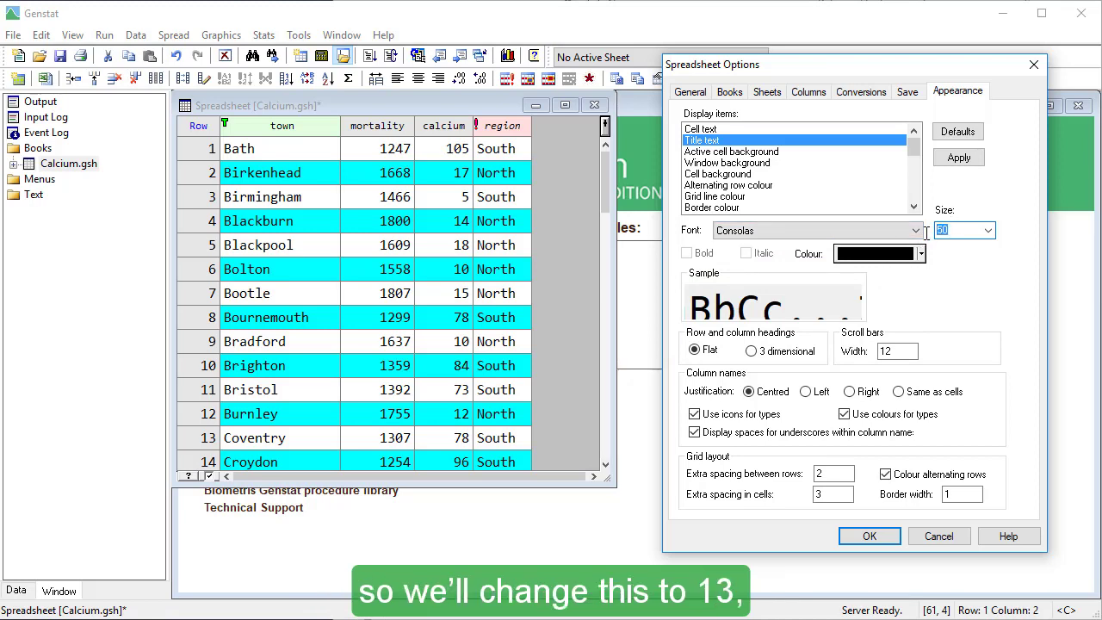
text(13)
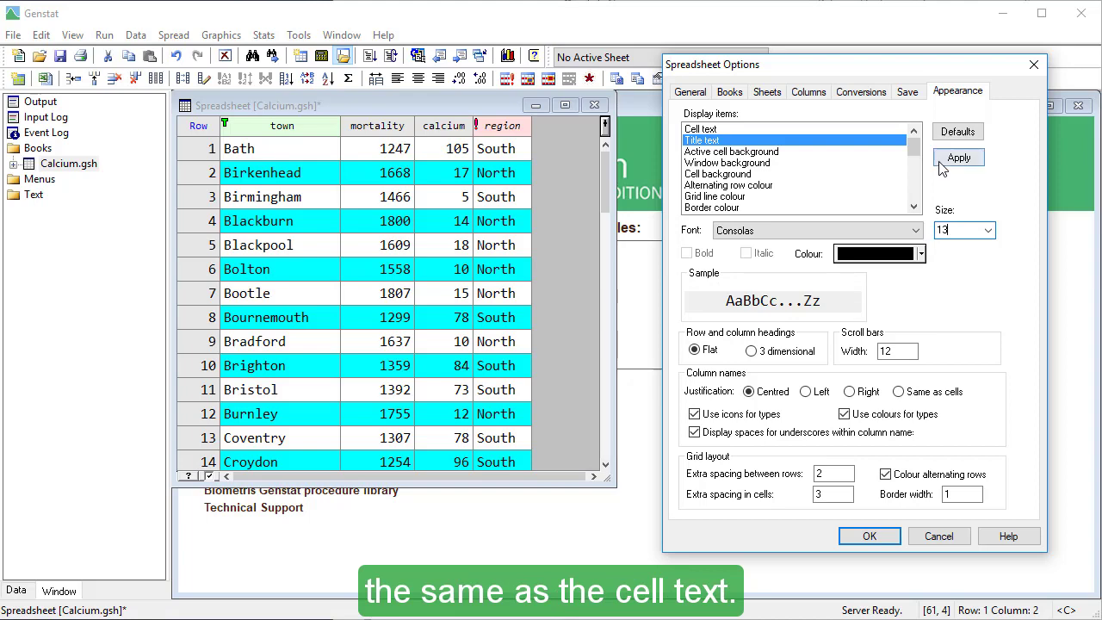
click(941, 160)
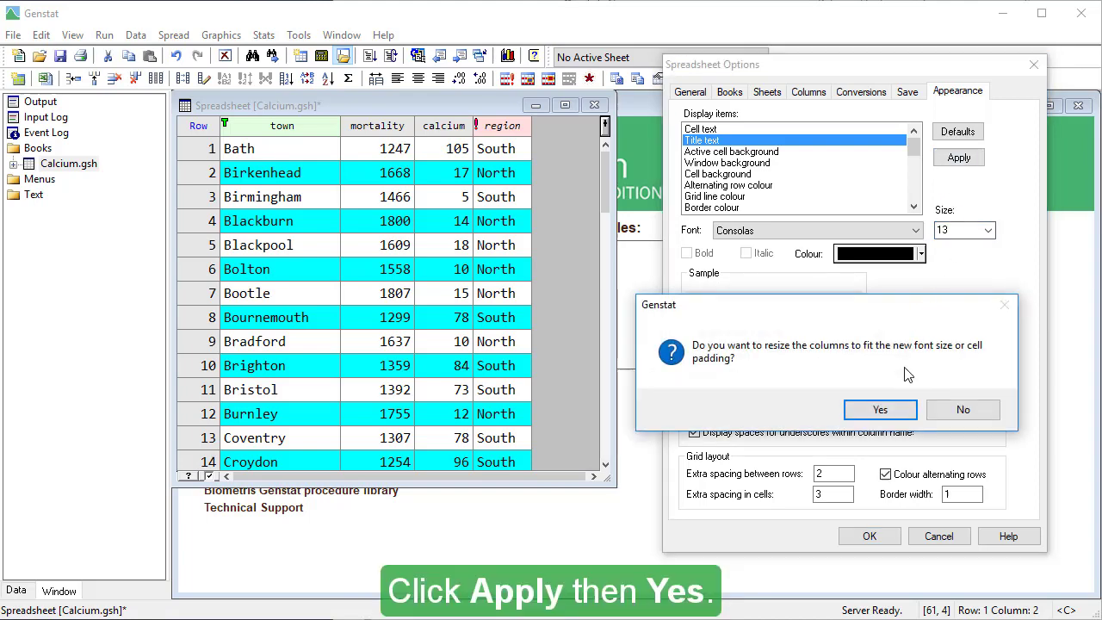
click(879, 407)
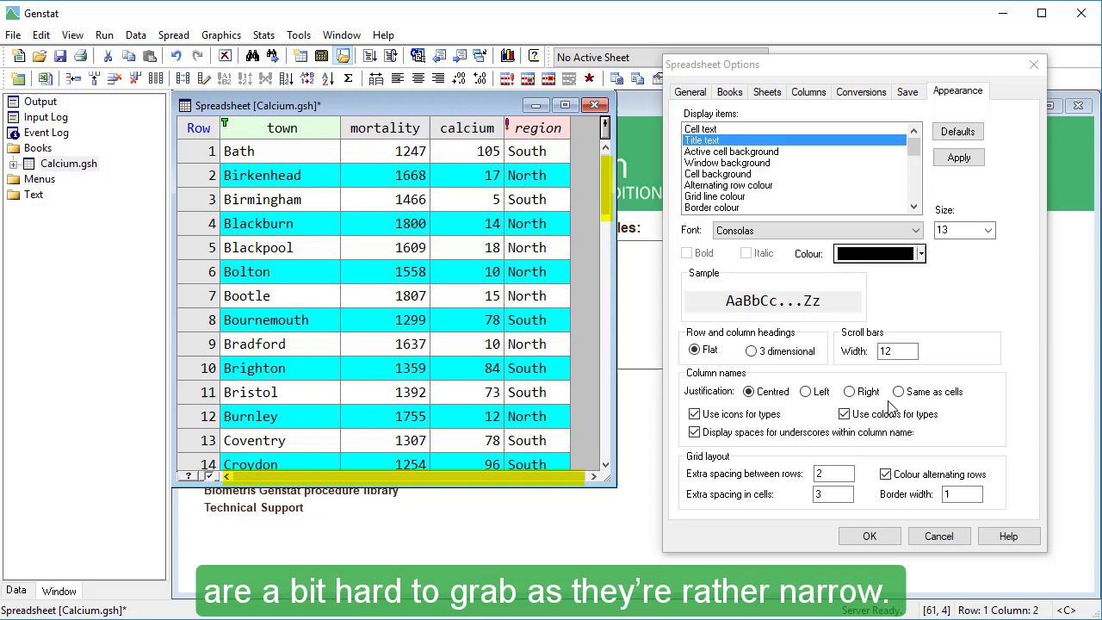
Set the scroll bar width to 25 and apply it
click(899, 350)
double_click(899, 350)
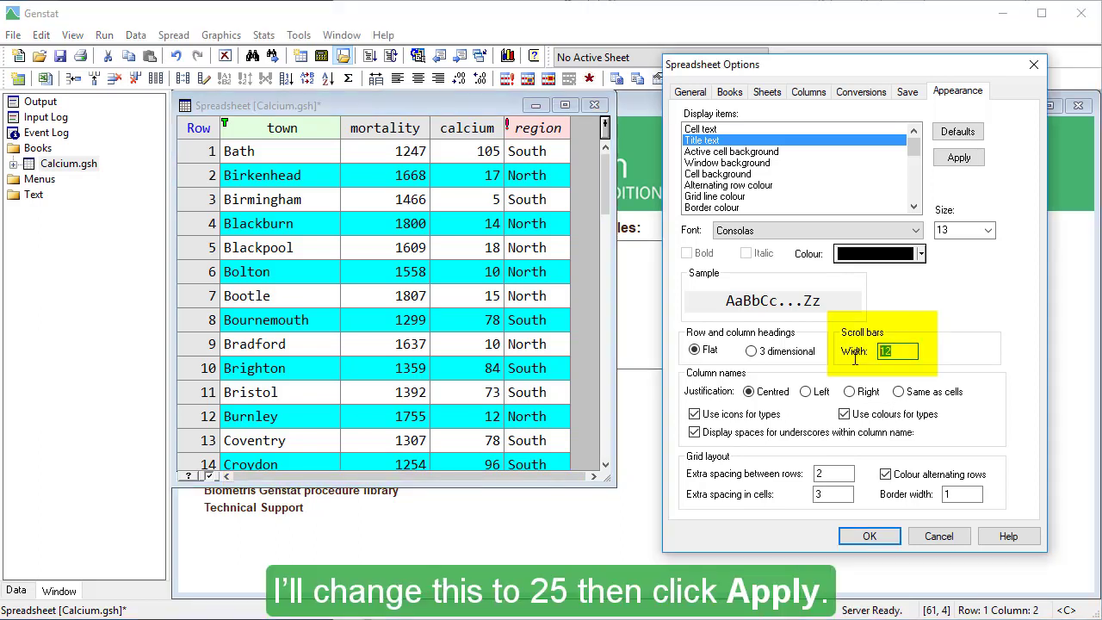
text(25)
click(947, 161)
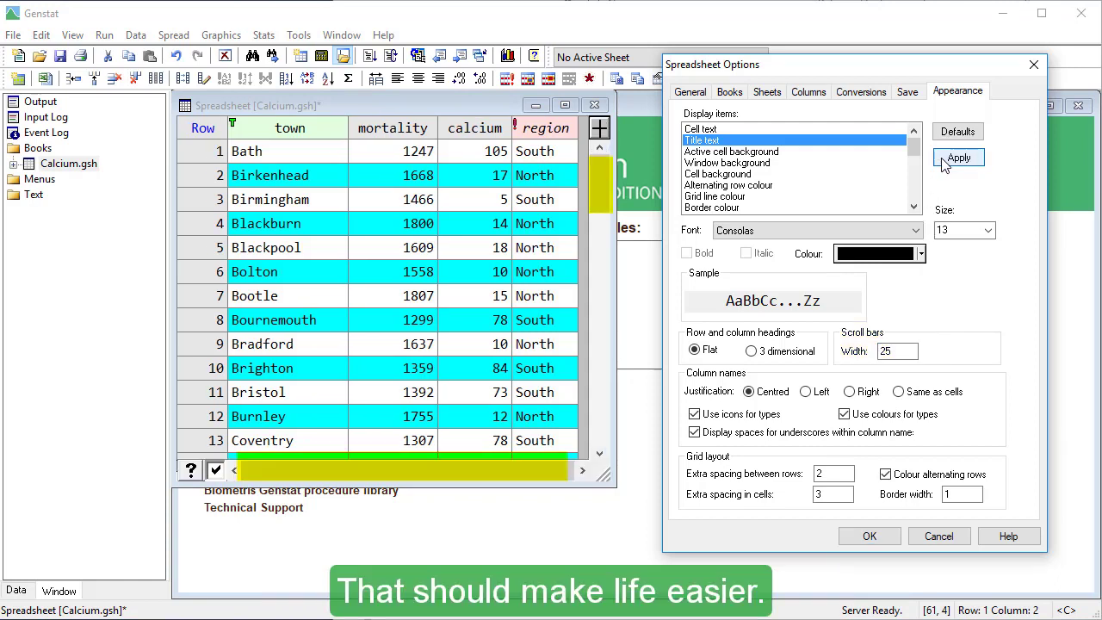
Untick Use icons for types and apply, so headings show type colours instead
scroll(914, 207, down, 2)
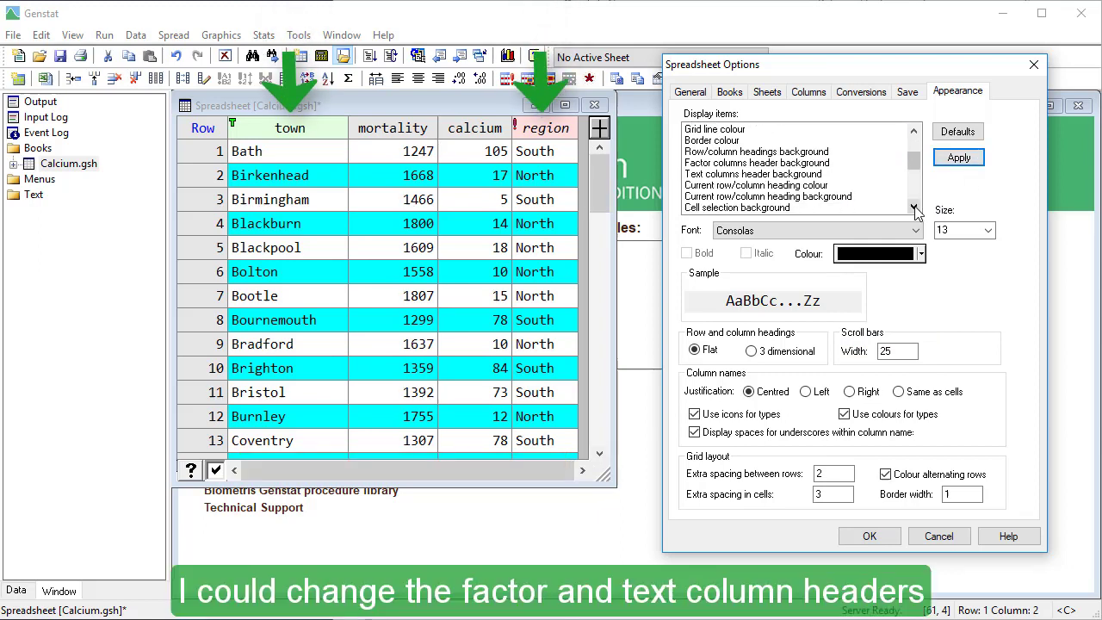
click(769, 163)
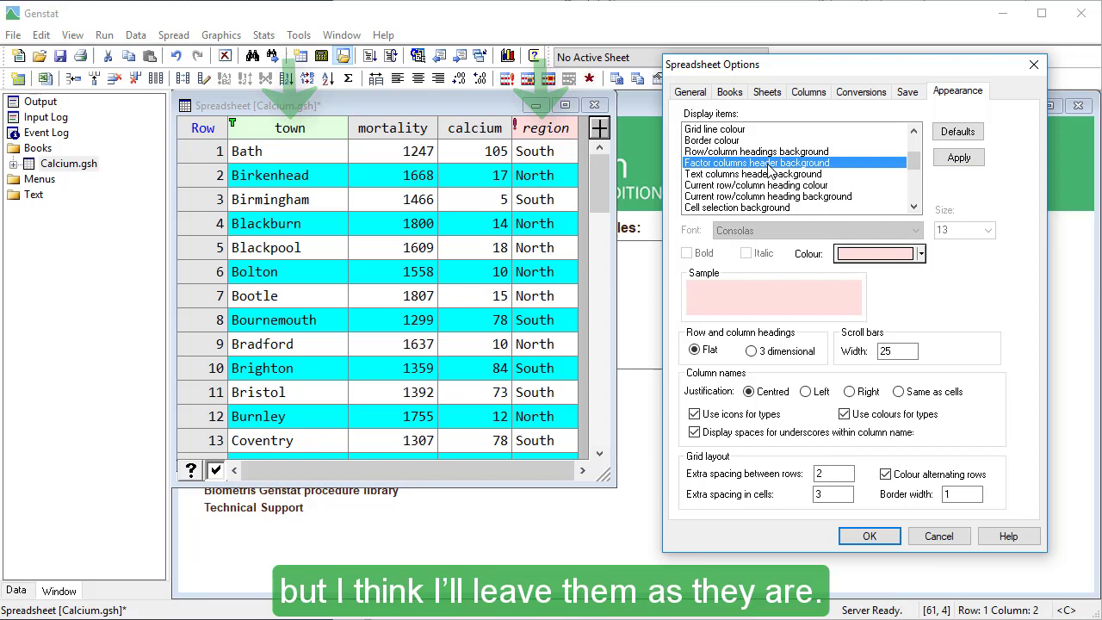
click(776, 174)
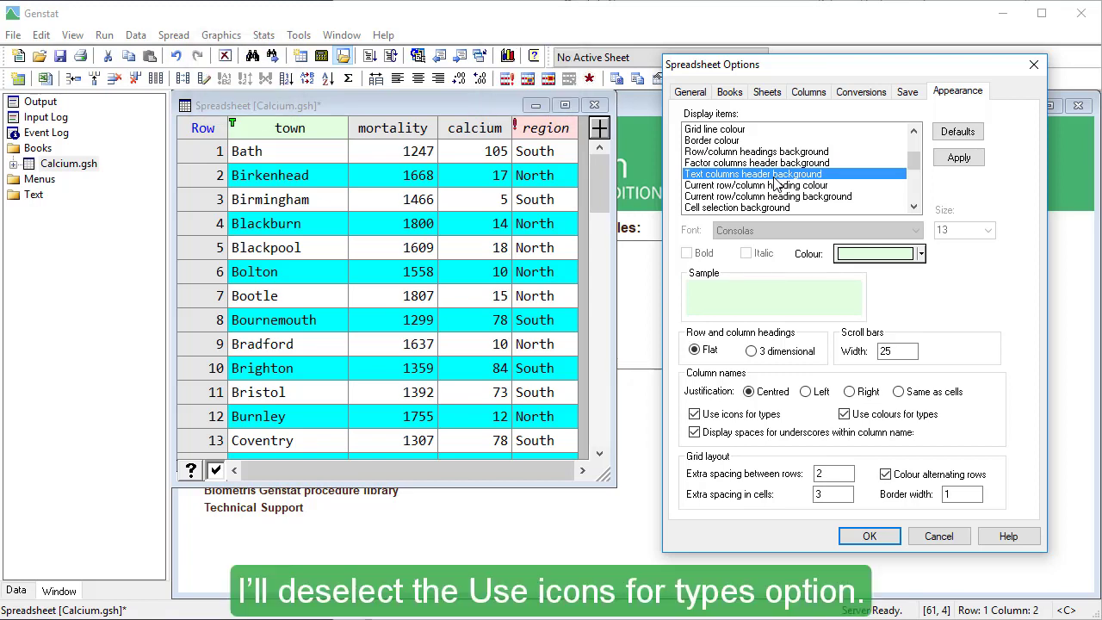
click(694, 414)
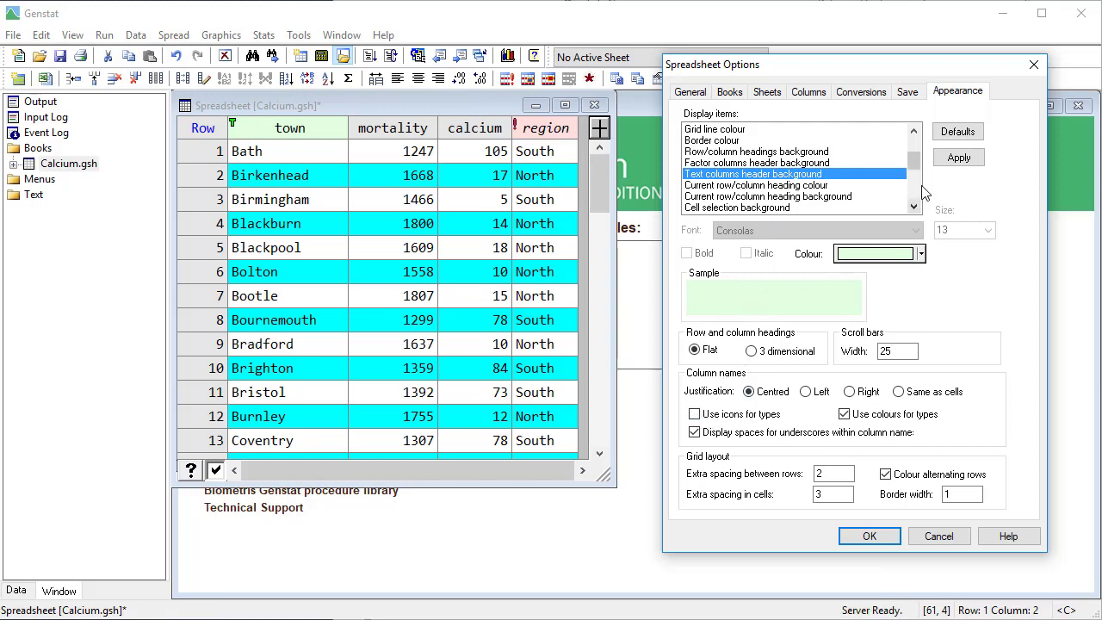
click(937, 164)
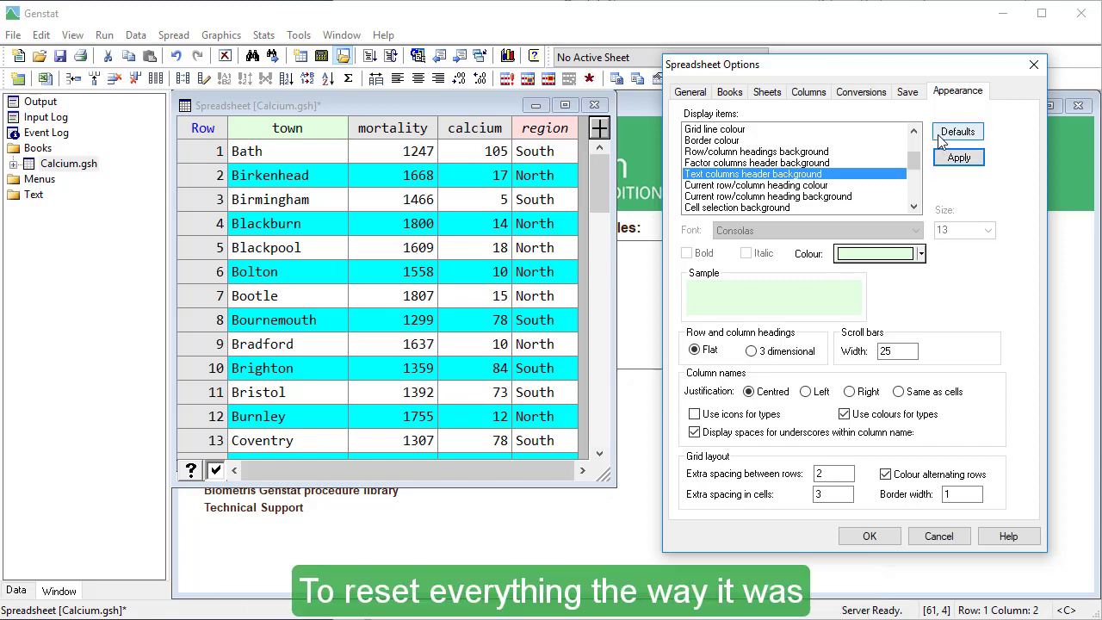
Restore the default spreadsheet appearance settings, apply them, and resize the columns to fit
click(942, 140)
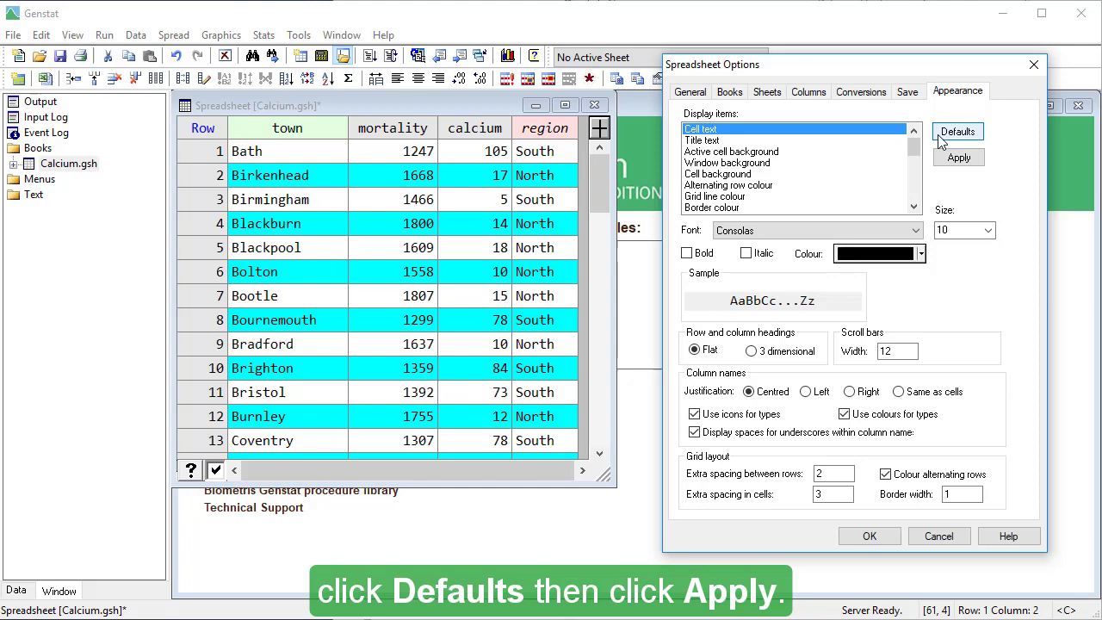
click(945, 162)
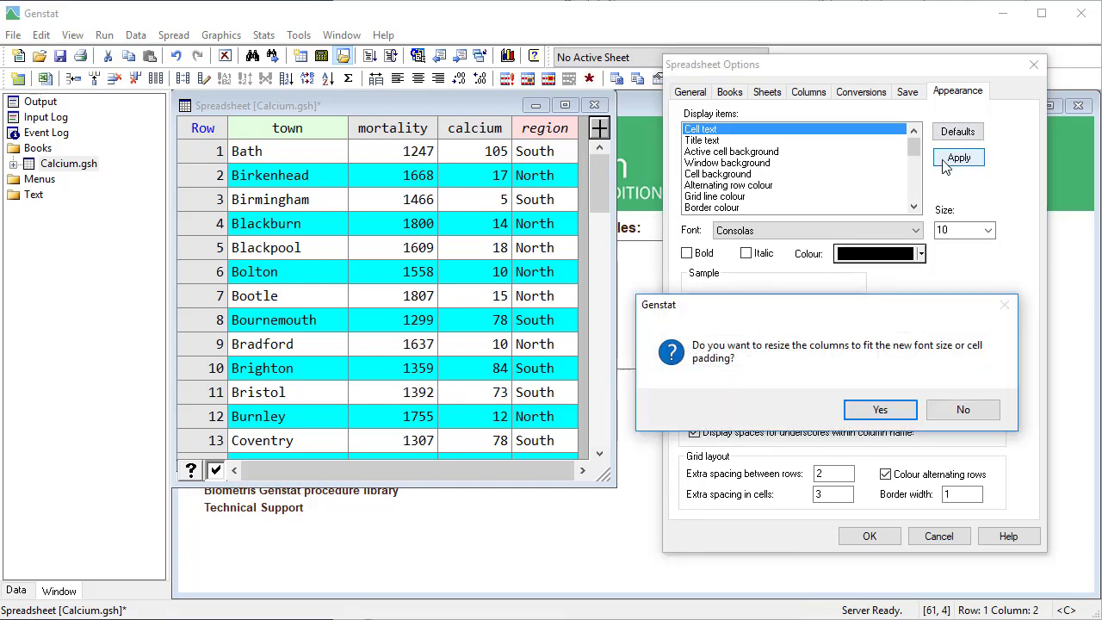
click(890, 410)
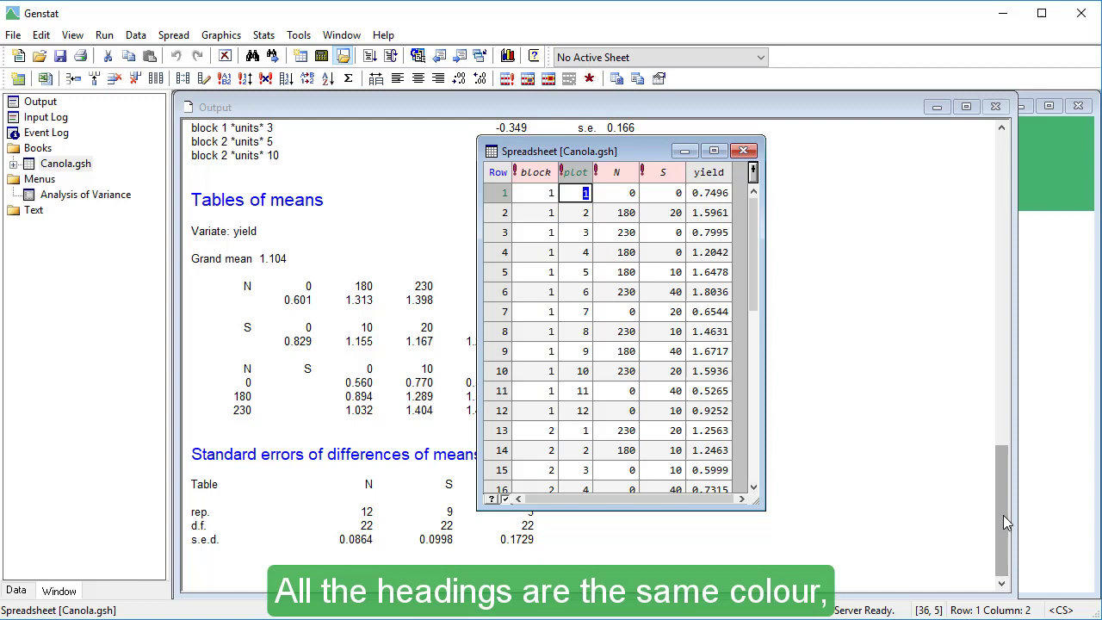
Adjust the Output window to show the Canola tables of means and standard errors
mouse_move(1003, 514)
mouse_down()
mouse_move(990, 443)
mouse_move(995, 518)
mouse_up()
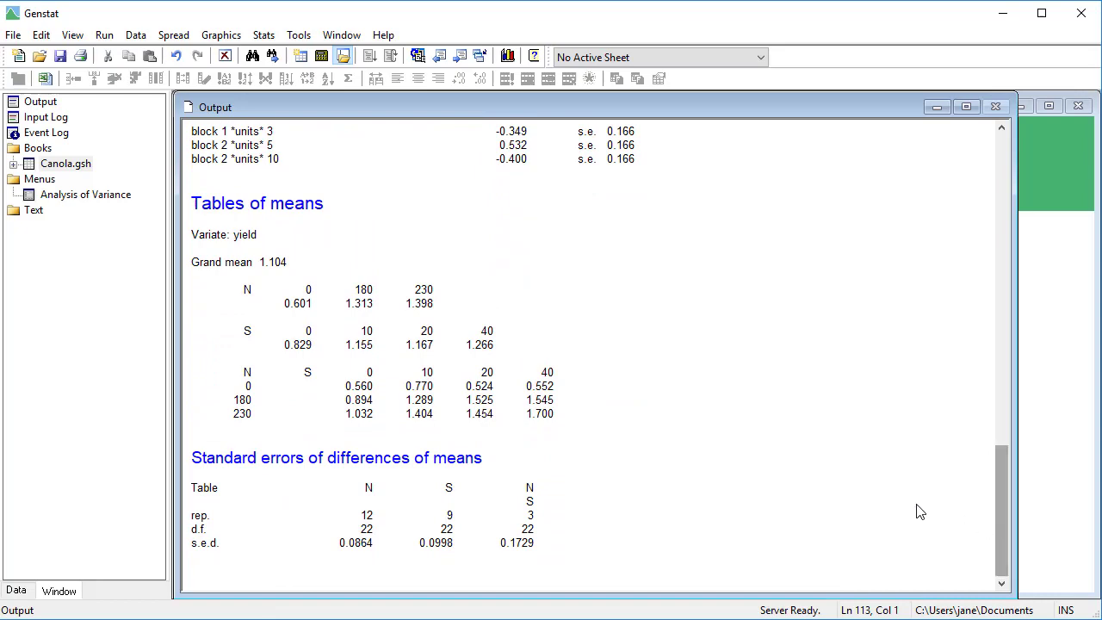
In Options > Fonts and Colours, make the Message text colour dark green
click(300, 39)
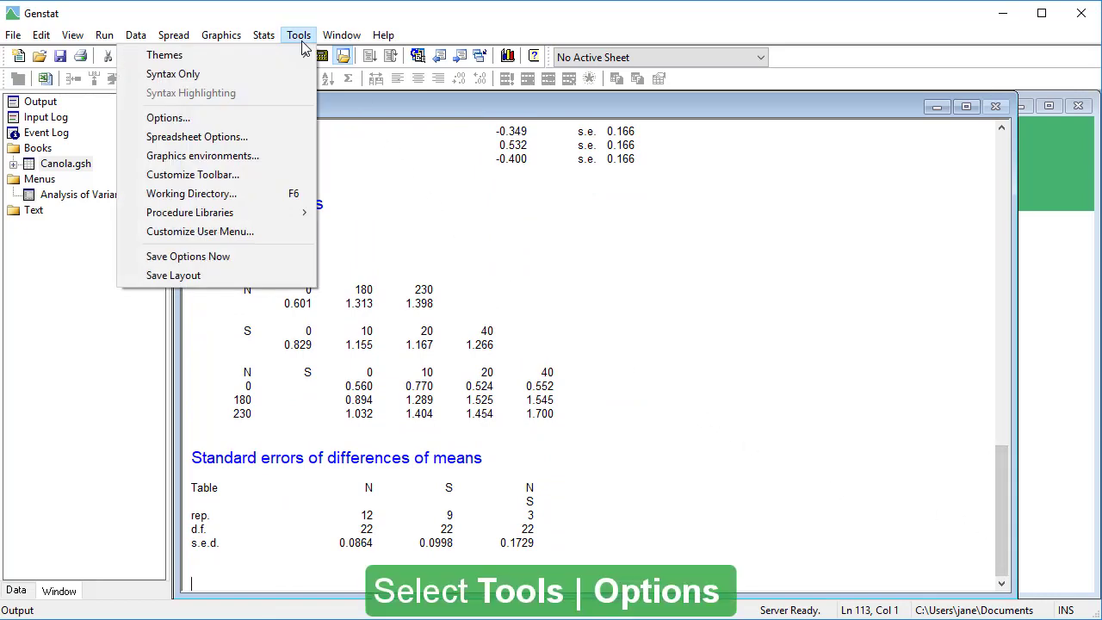
click(263, 118)
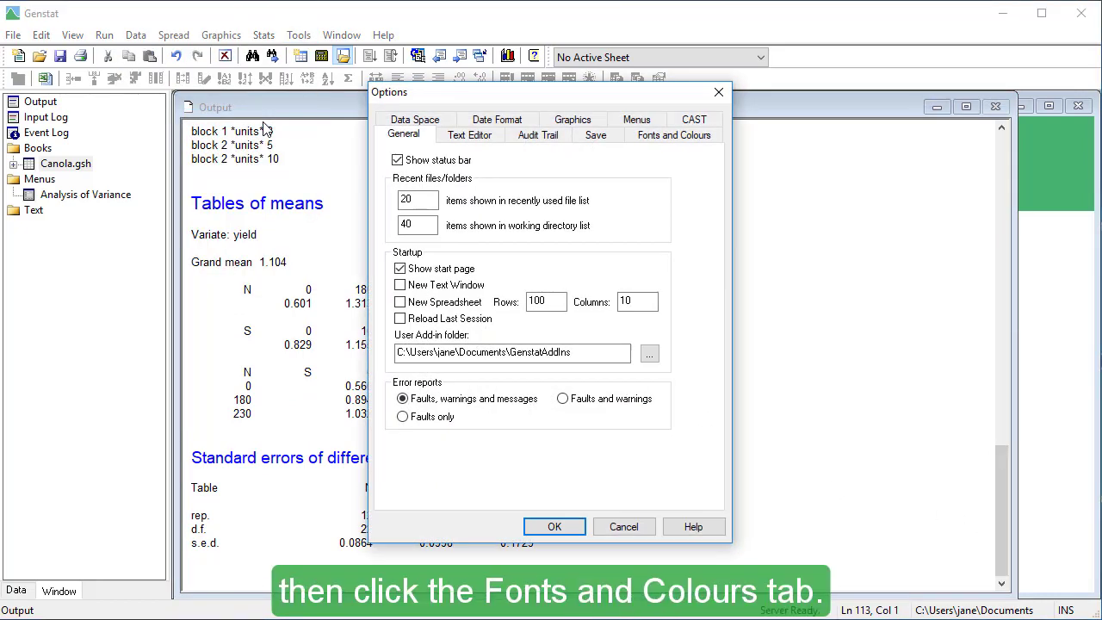
click(645, 143)
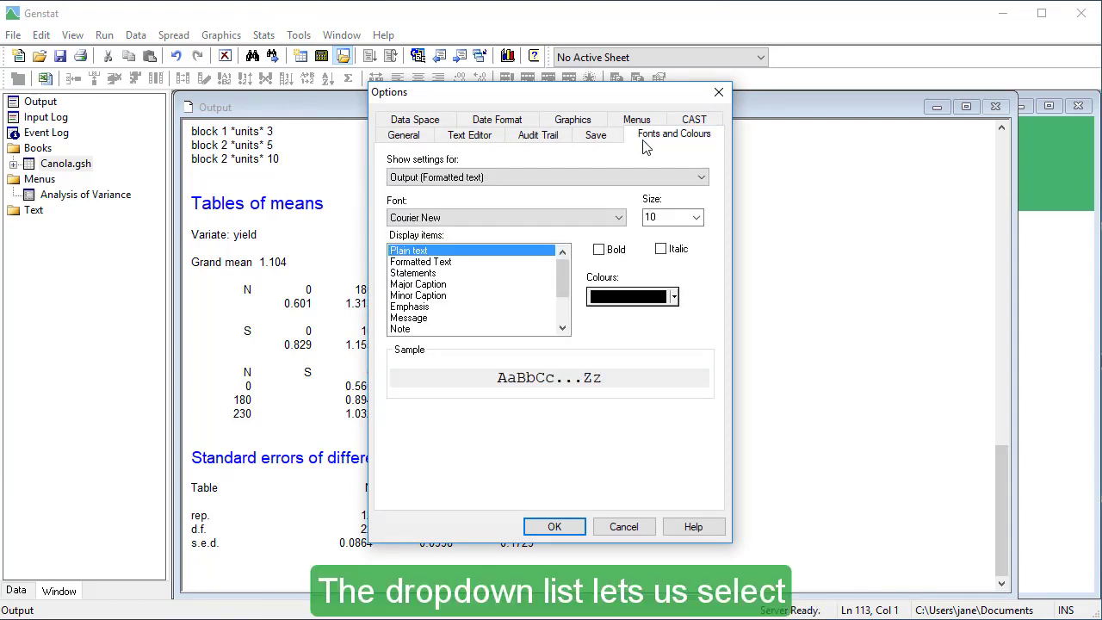
click(694, 178)
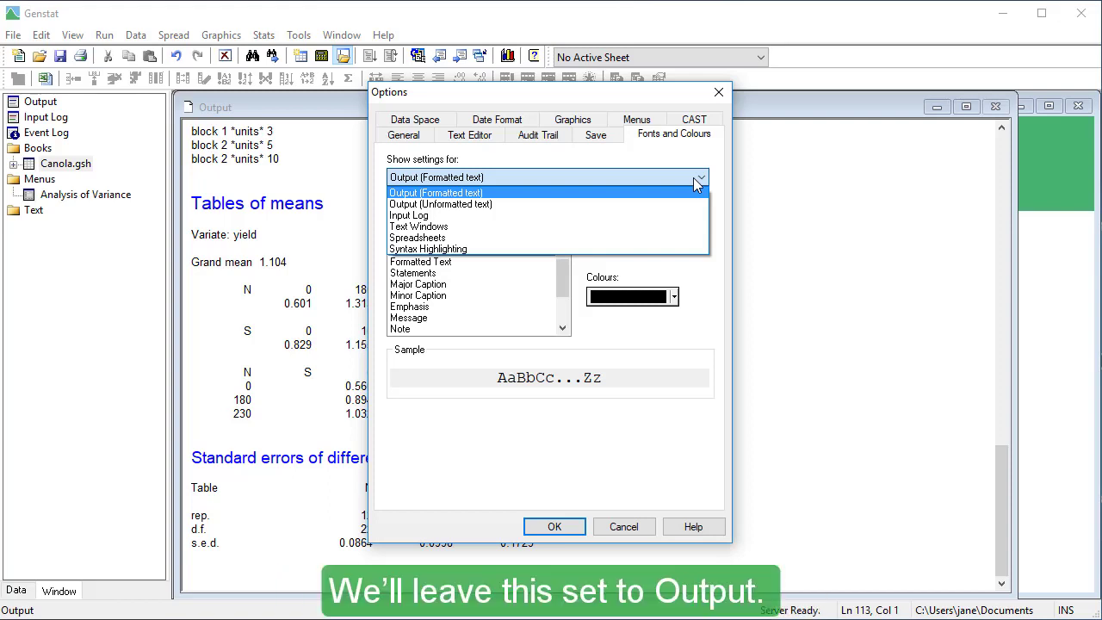
click(692, 178)
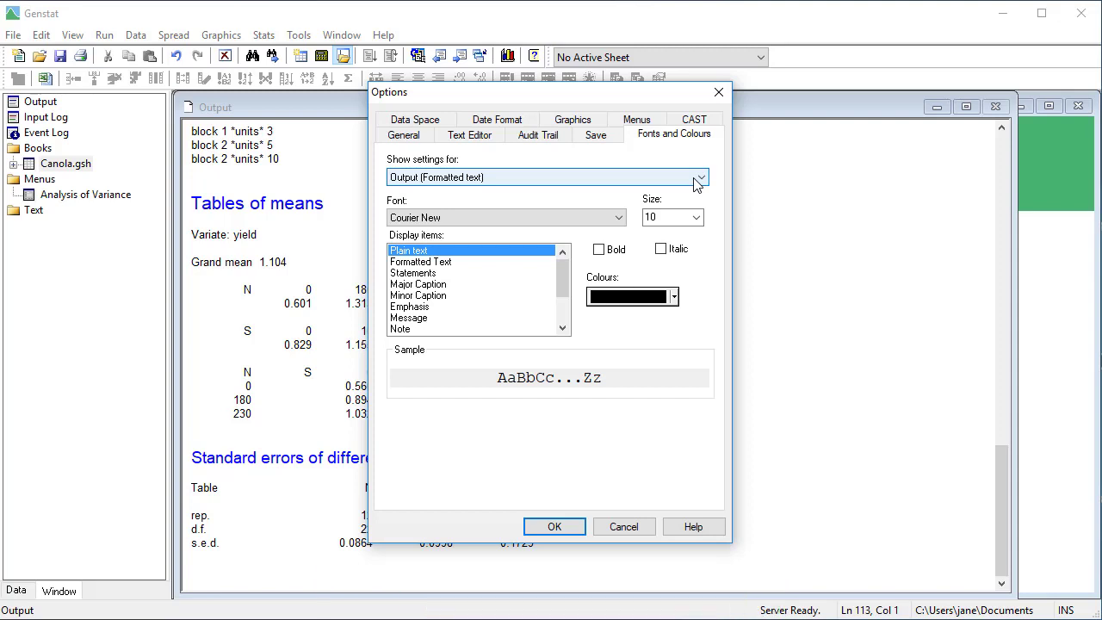
click(414, 318)
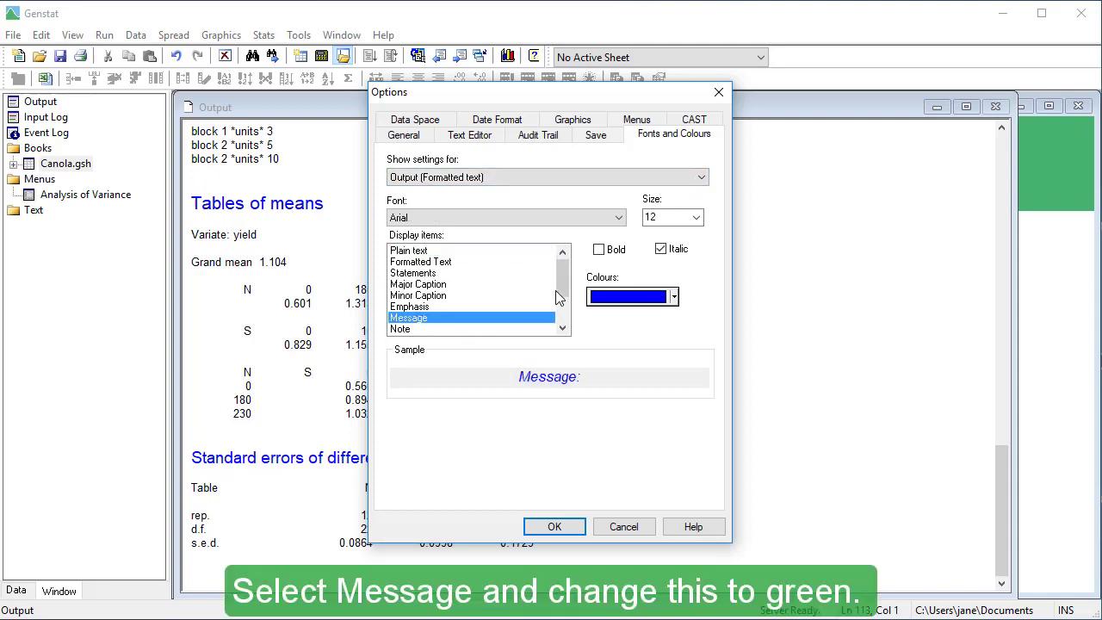
click(621, 306)
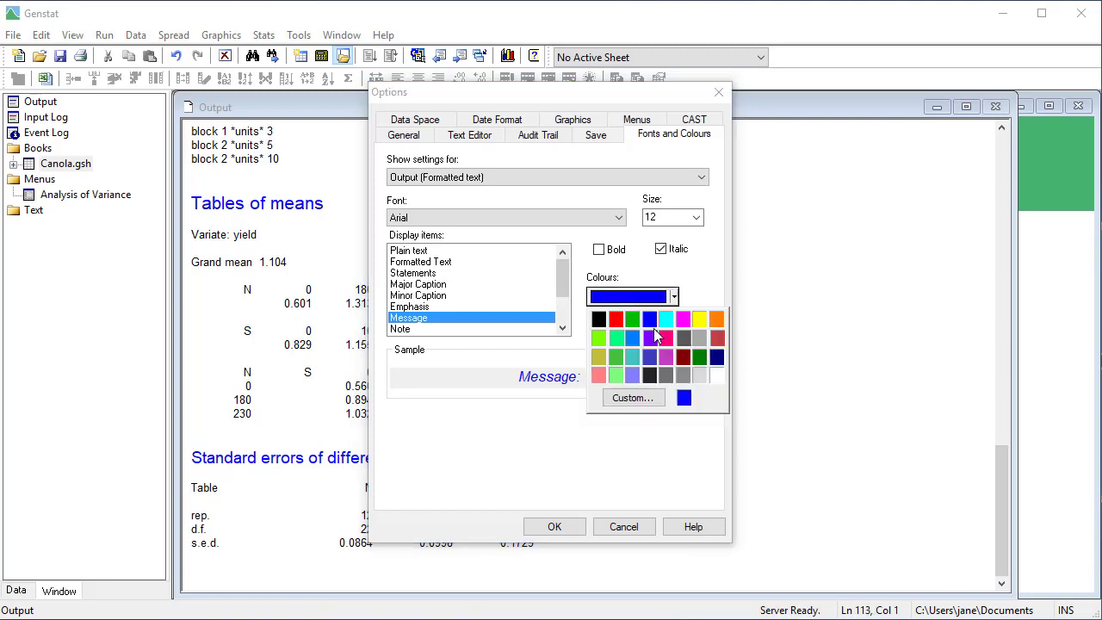
click(699, 357)
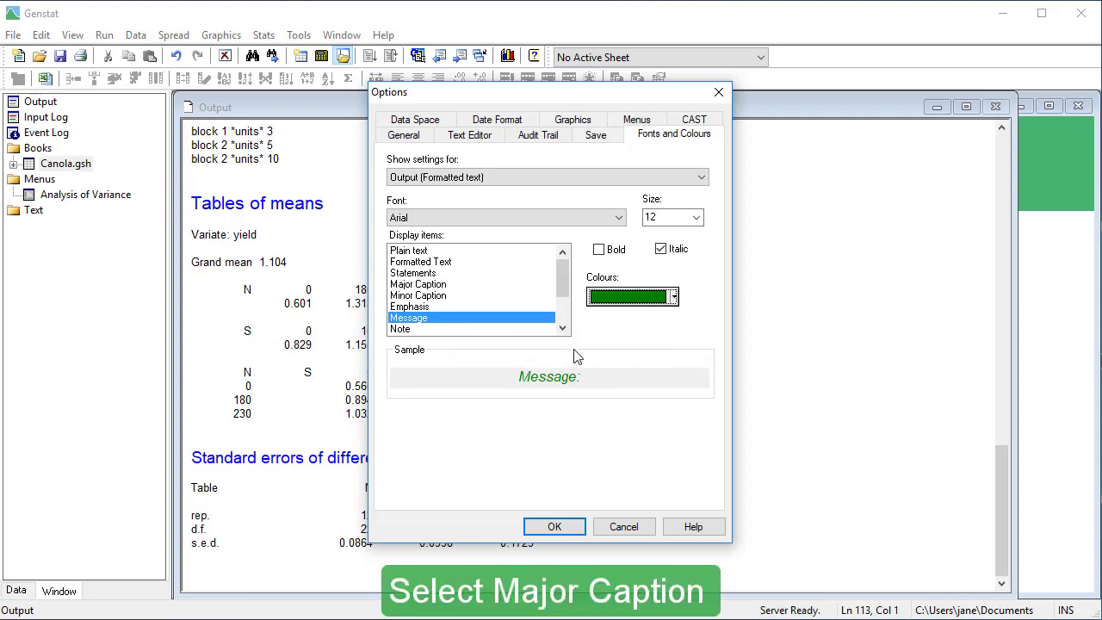
Make Major Caption text 18-point bold
click(456, 286)
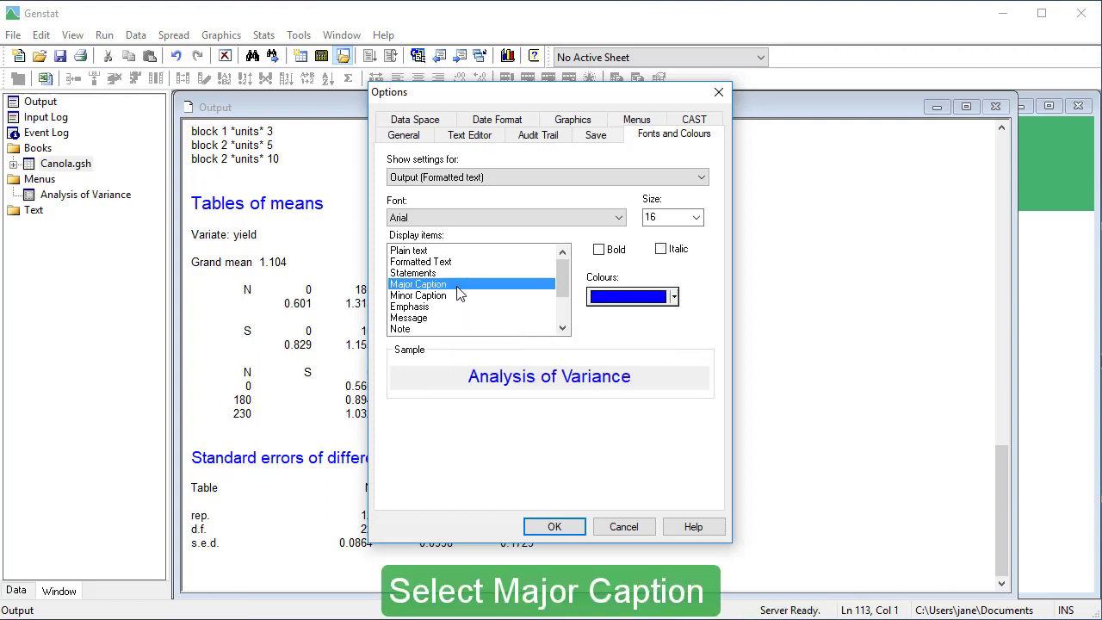
click(695, 219)
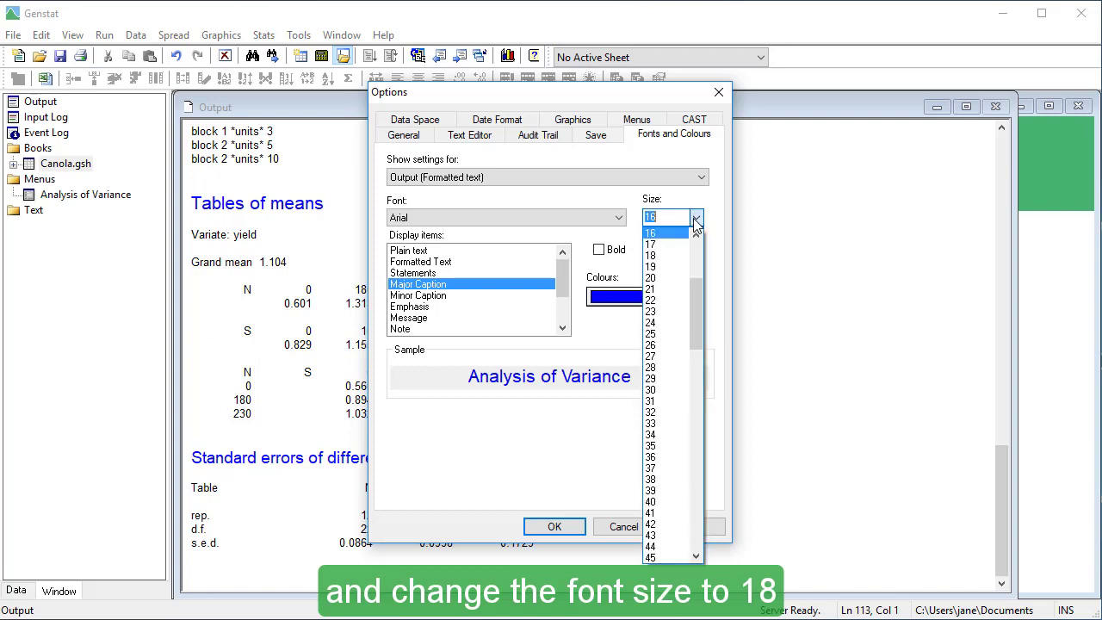
click(663, 260)
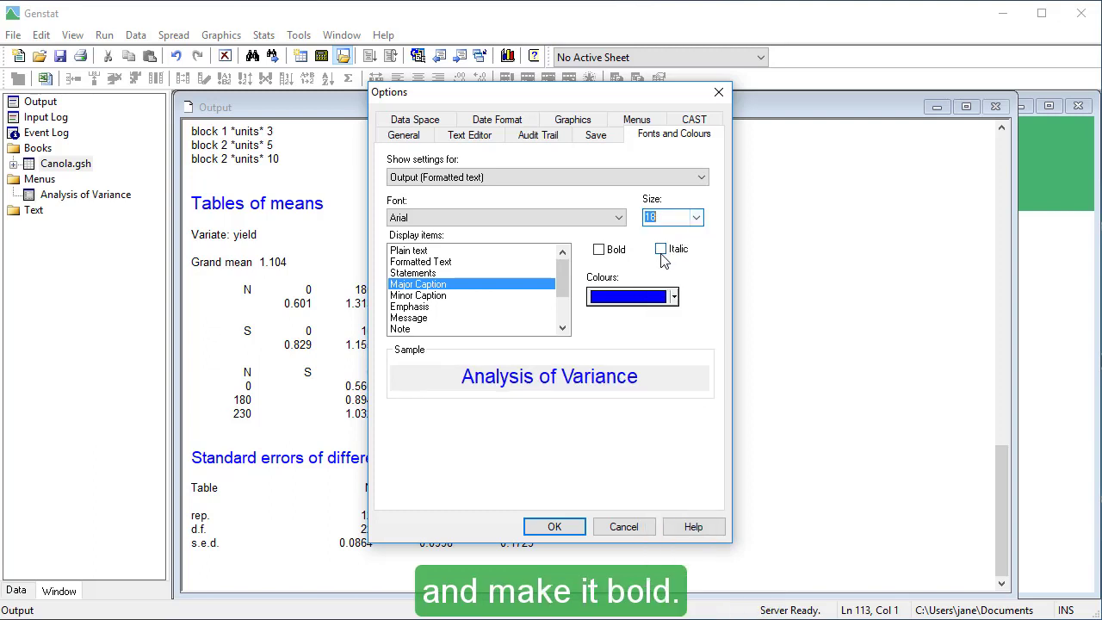
click(598, 250)
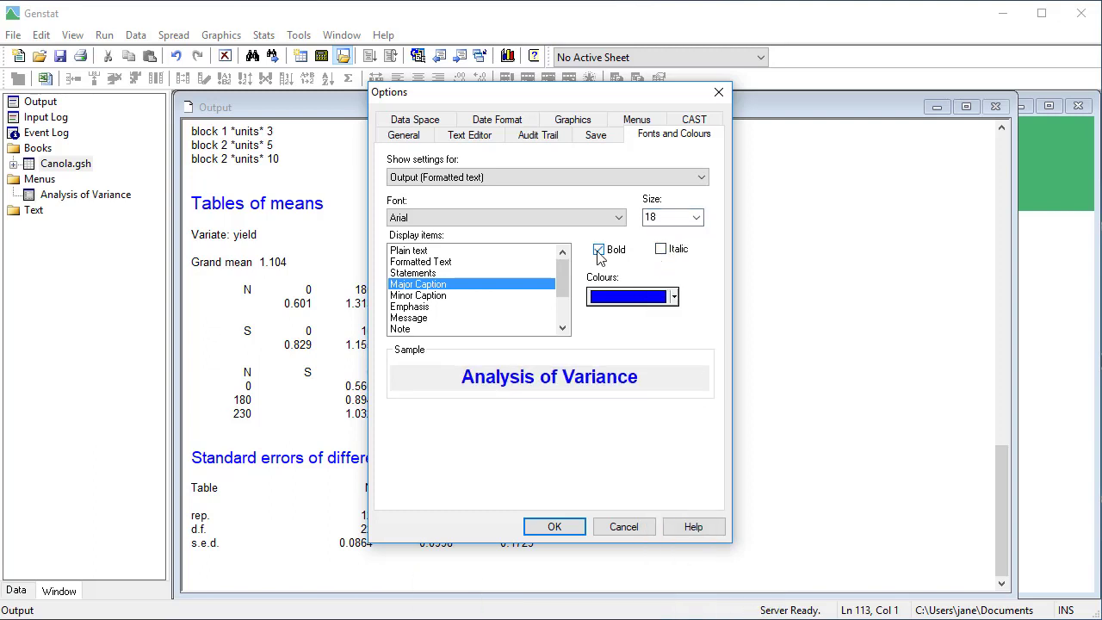
Set the Minor Caption colour to a custom purple
click(448, 297)
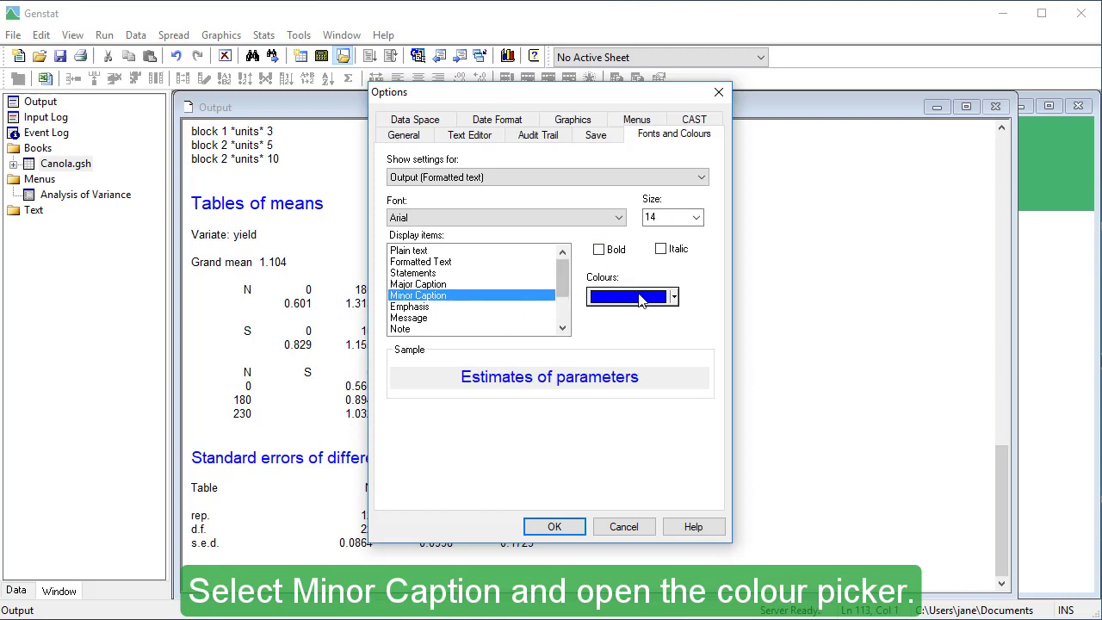
click(674, 297)
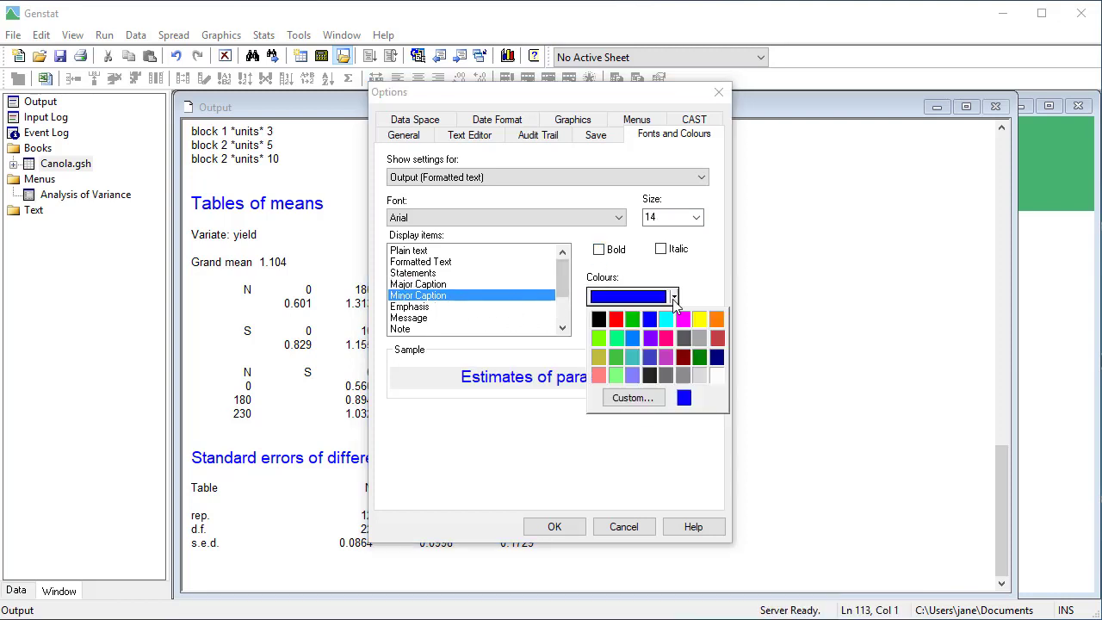
click(634, 399)
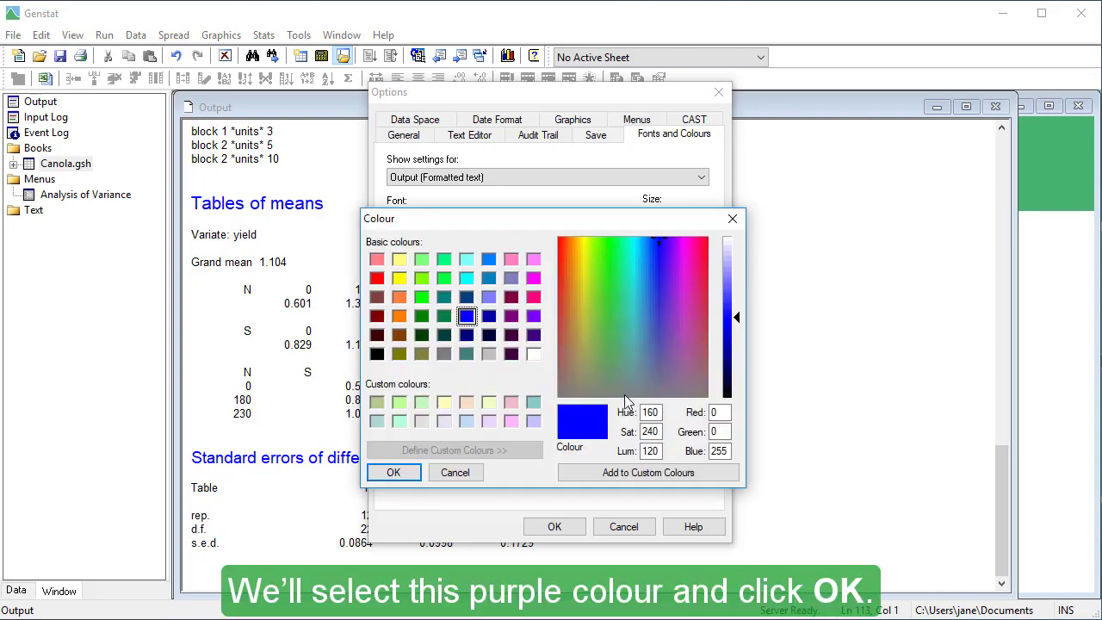
click(512, 316)
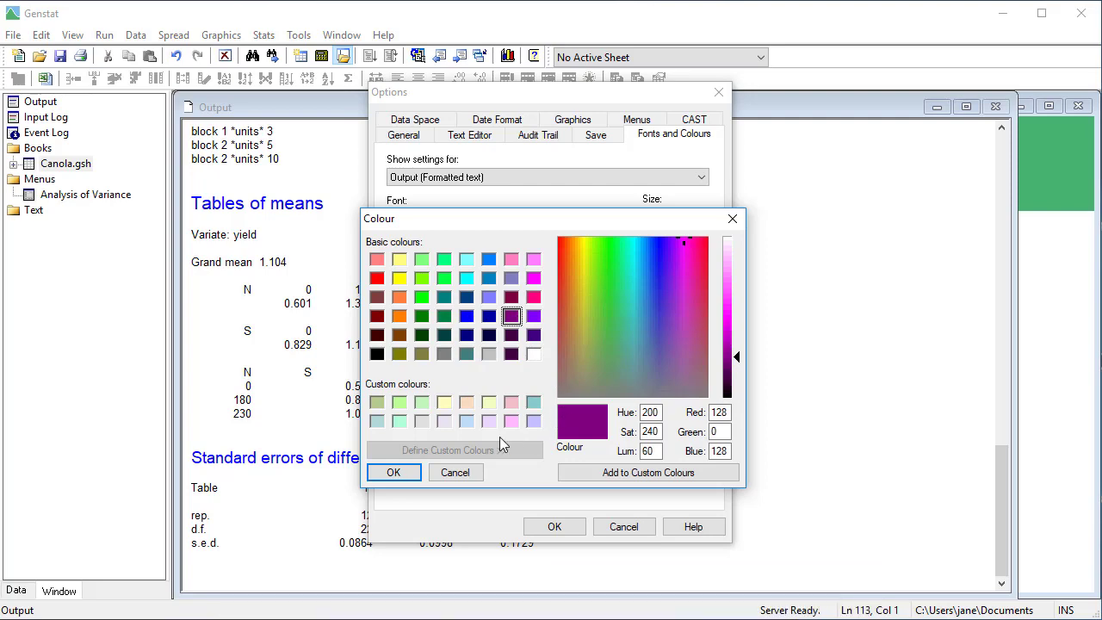
click(414, 473)
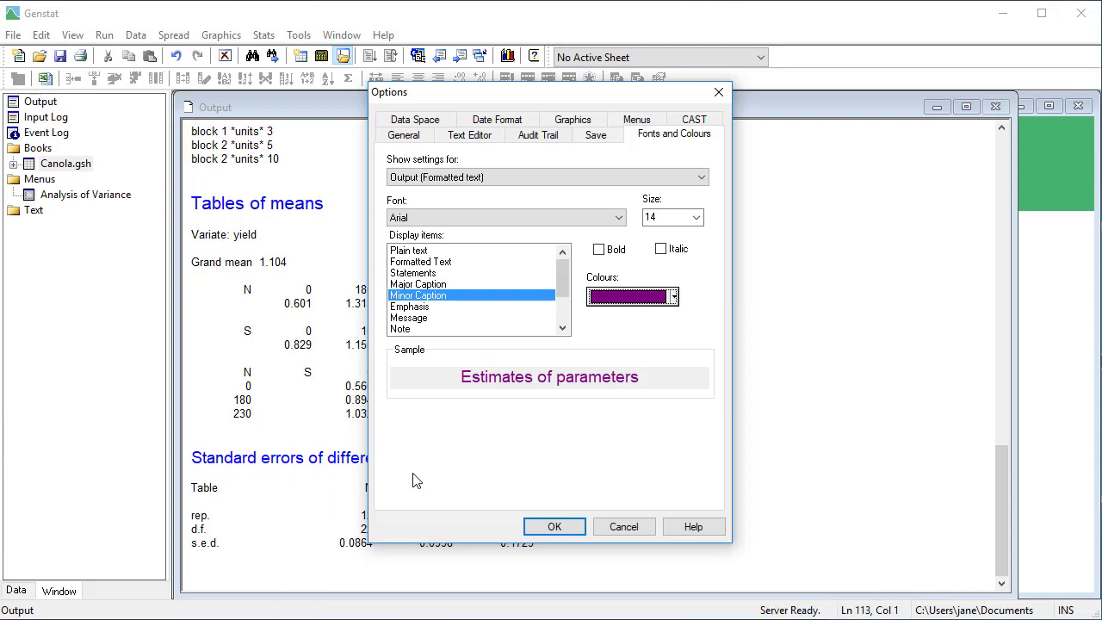
Set the unformatted output's background colour to yellow in Fonts and Colours and apply it
click(547, 177)
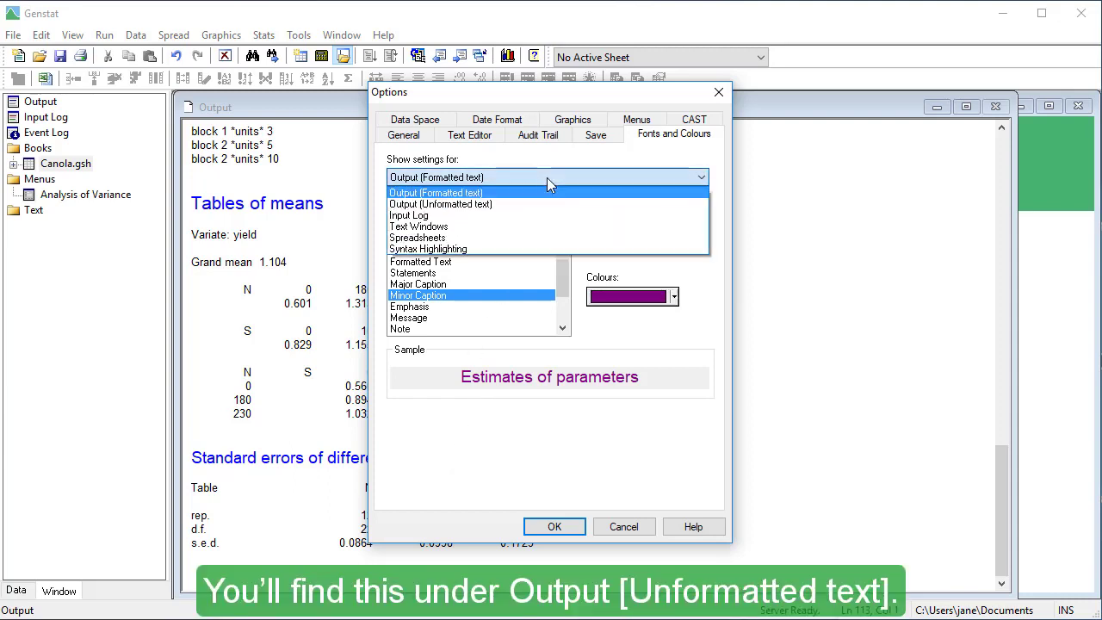
click(487, 208)
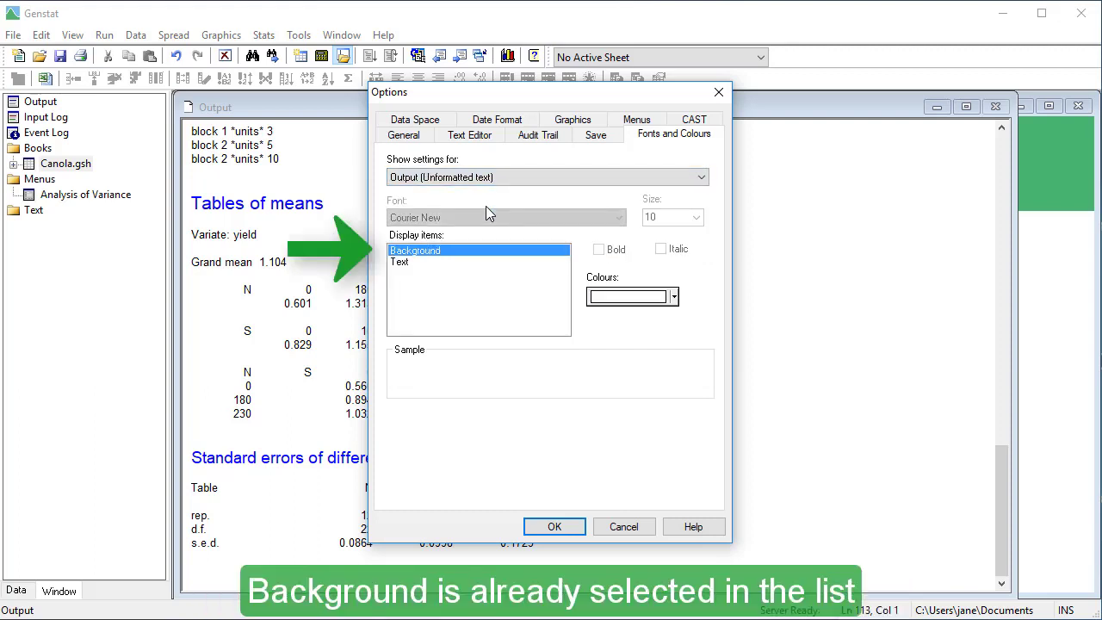
click(671, 297)
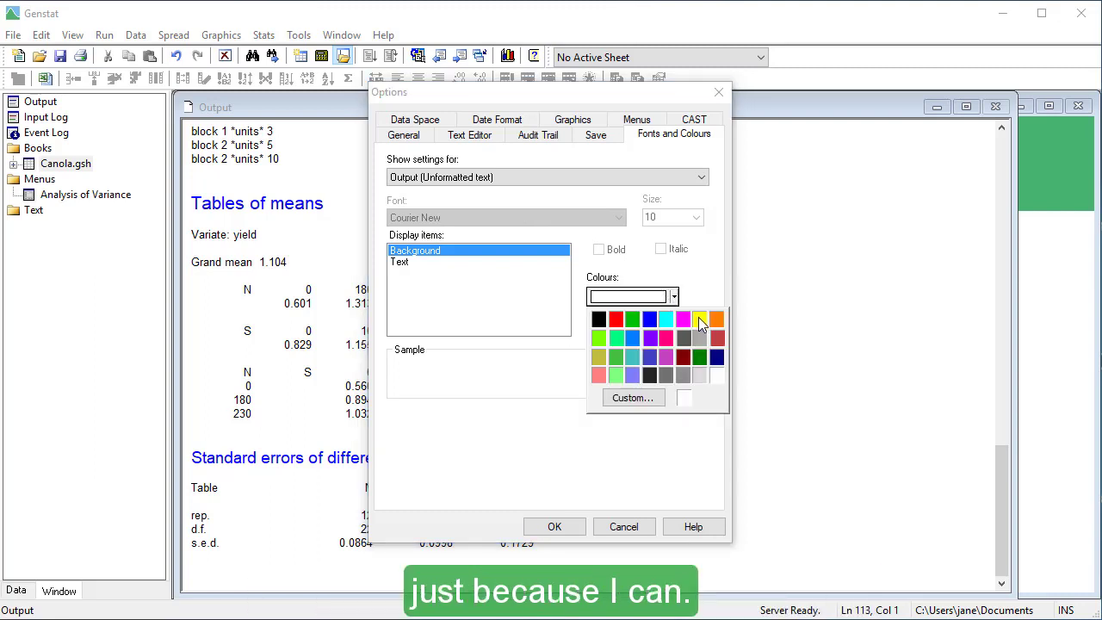
click(699, 320)
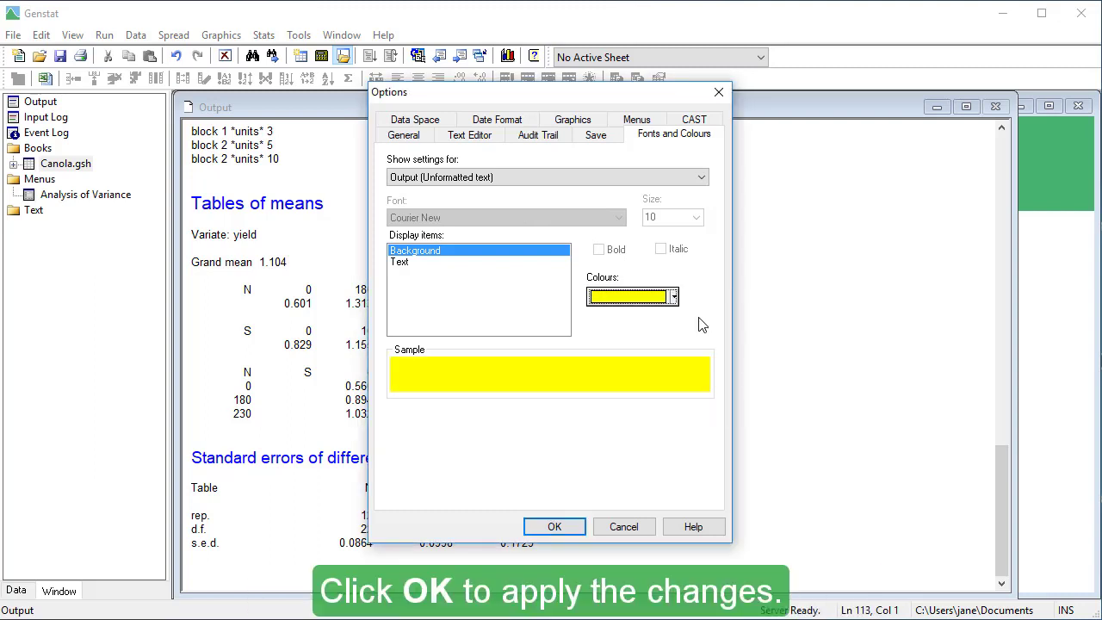
click(581, 526)
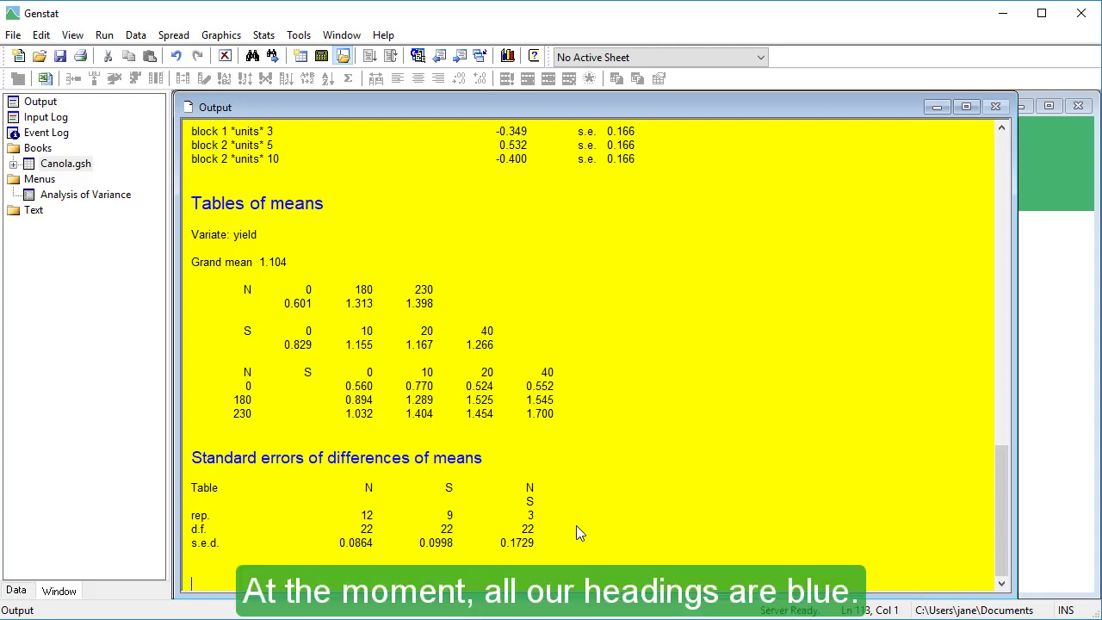
Rerun the saved Analysis of Variance to show the means tables with the new yellow styling
click(127, 197)
double_click(129, 198)
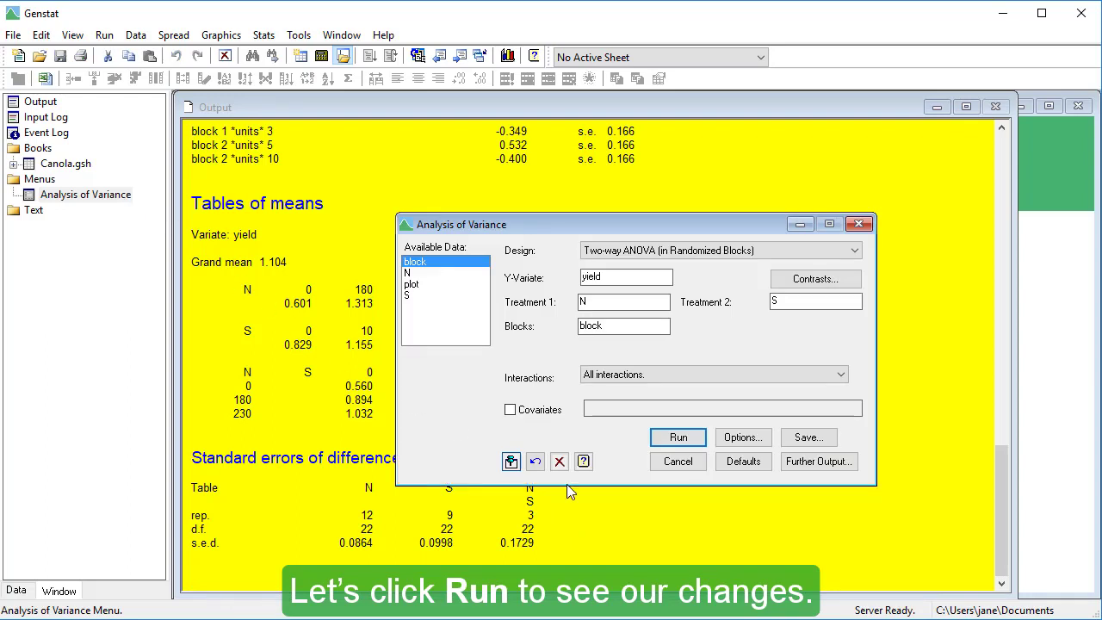
click(667, 438)
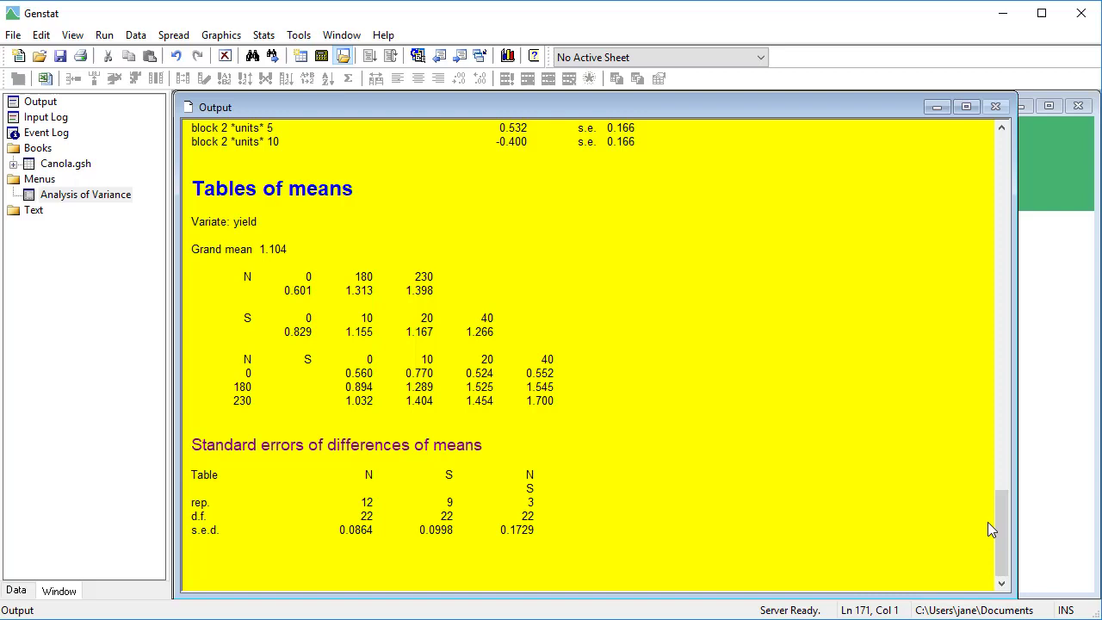
mouse_move(1001, 545)
mouse_down()
mouse_move(995, 492)
mouse_move(1005, 564)
mouse_up()
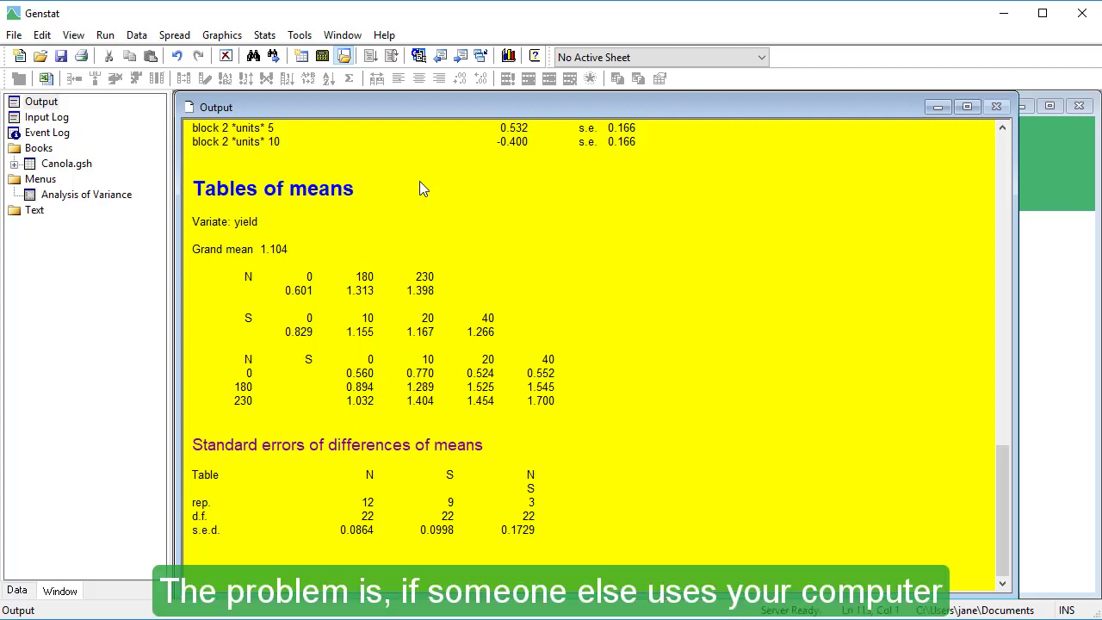
click(300, 35)
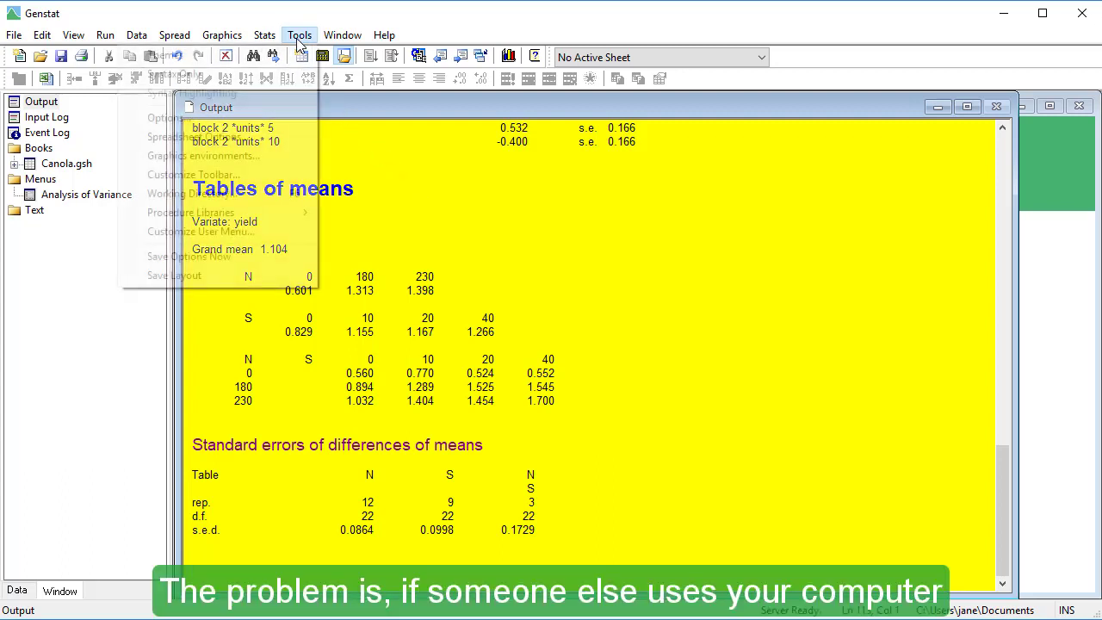
mouse_move(296, 59)
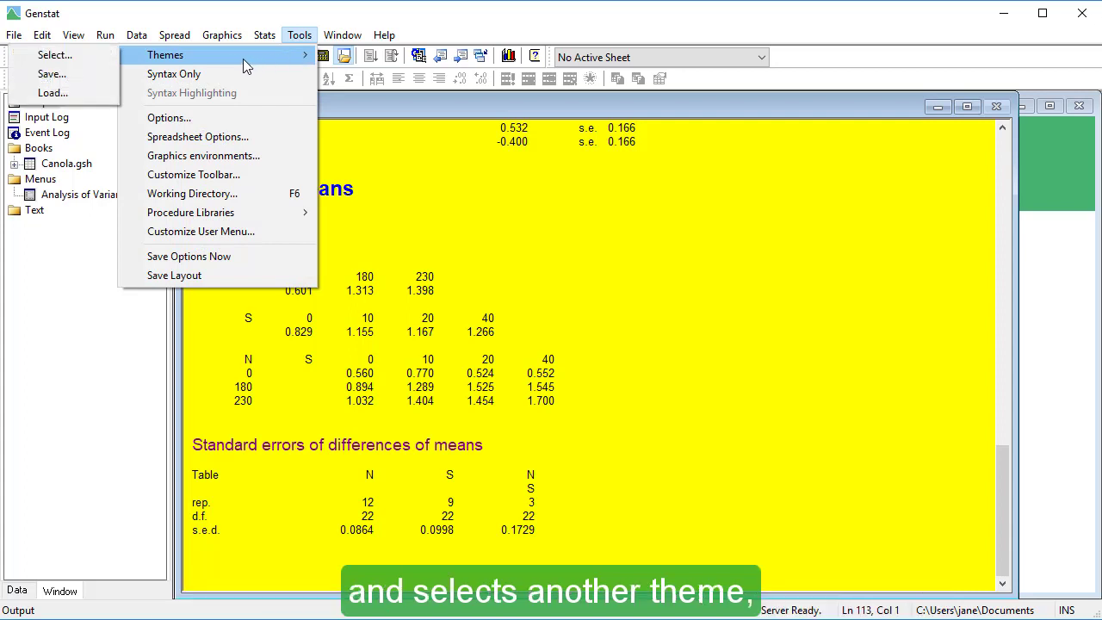
click(105, 59)
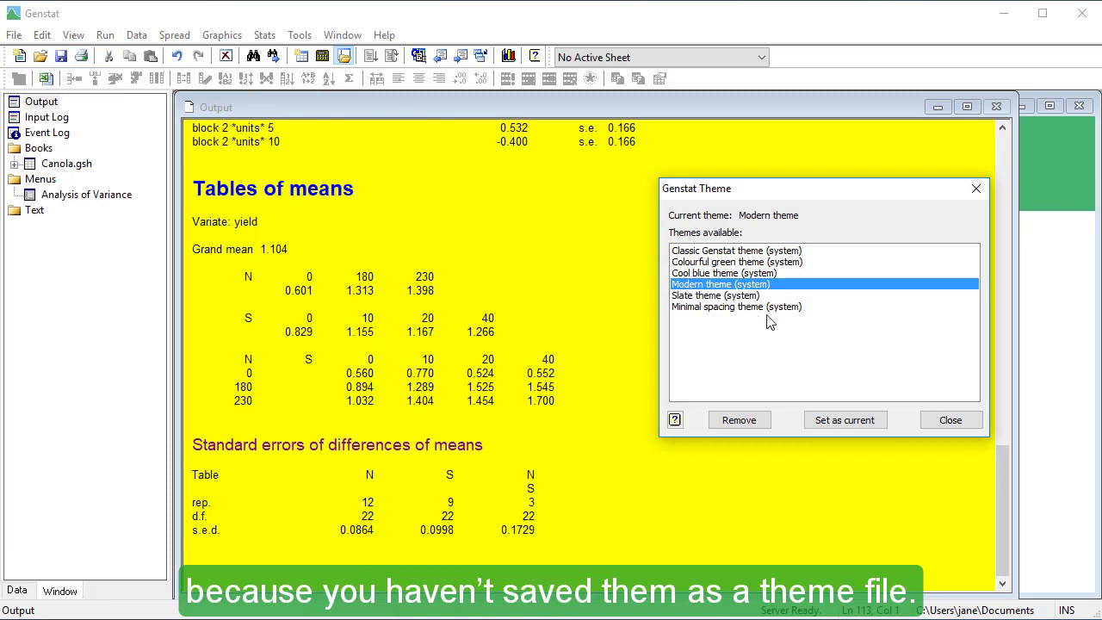
click(831, 424)
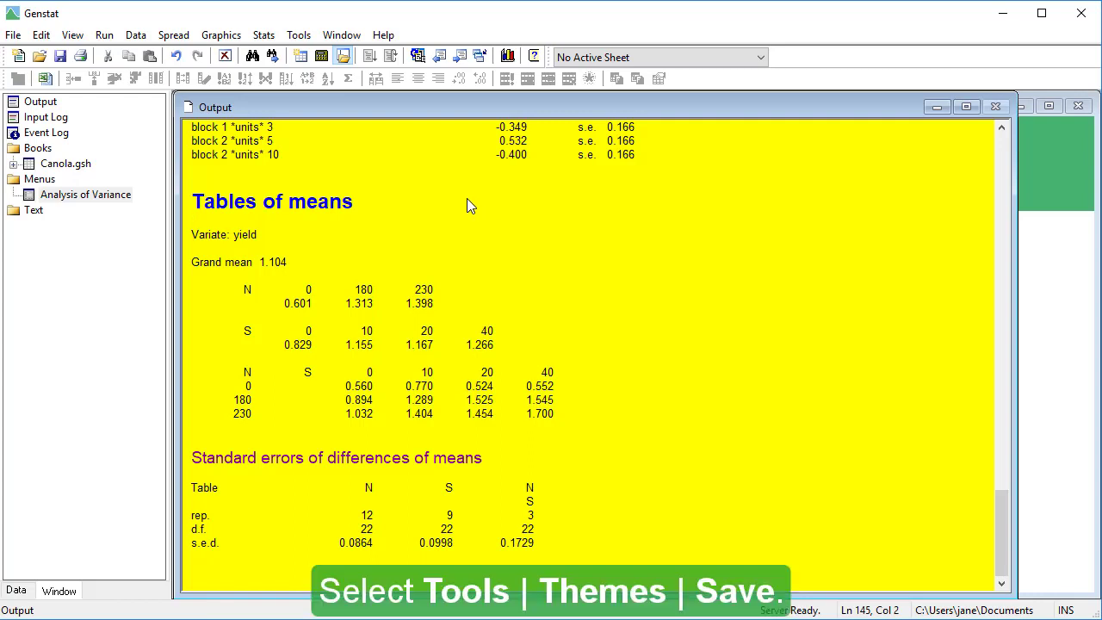
Save the current styling as theme MyTheme1.gth with the description 'Rether unattractive'
click(300, 36)
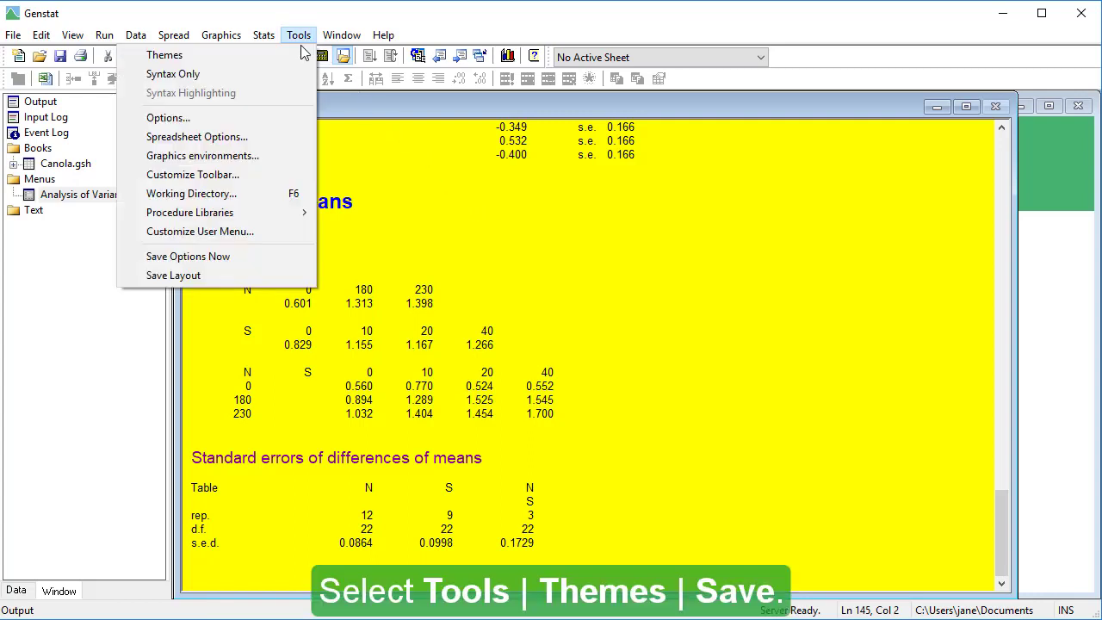
mouse_move(292, 54)
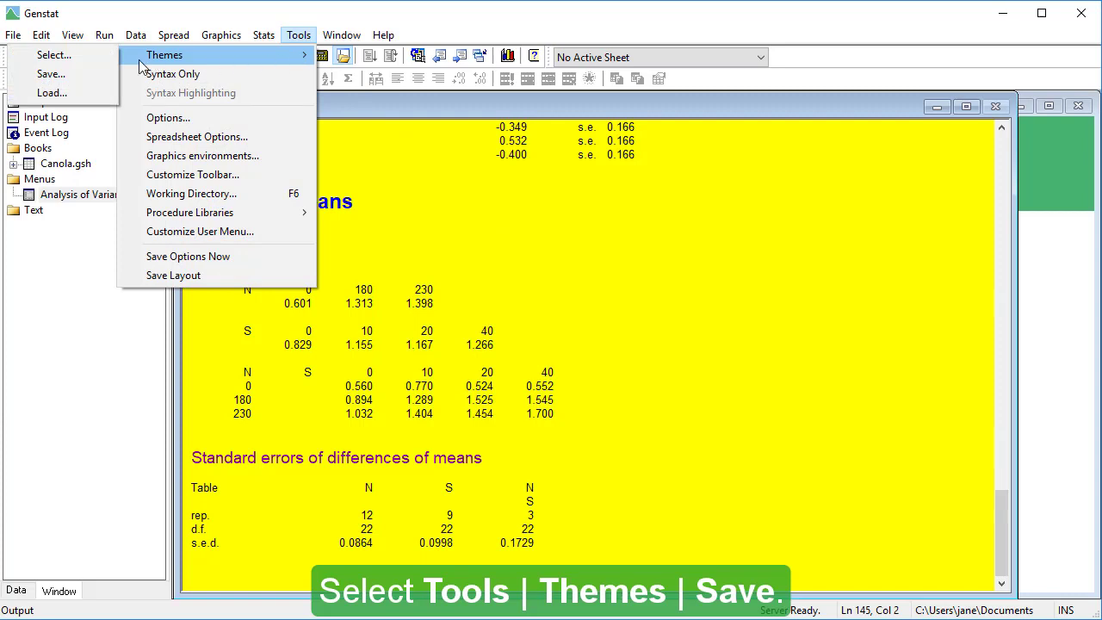
click(108, 74)
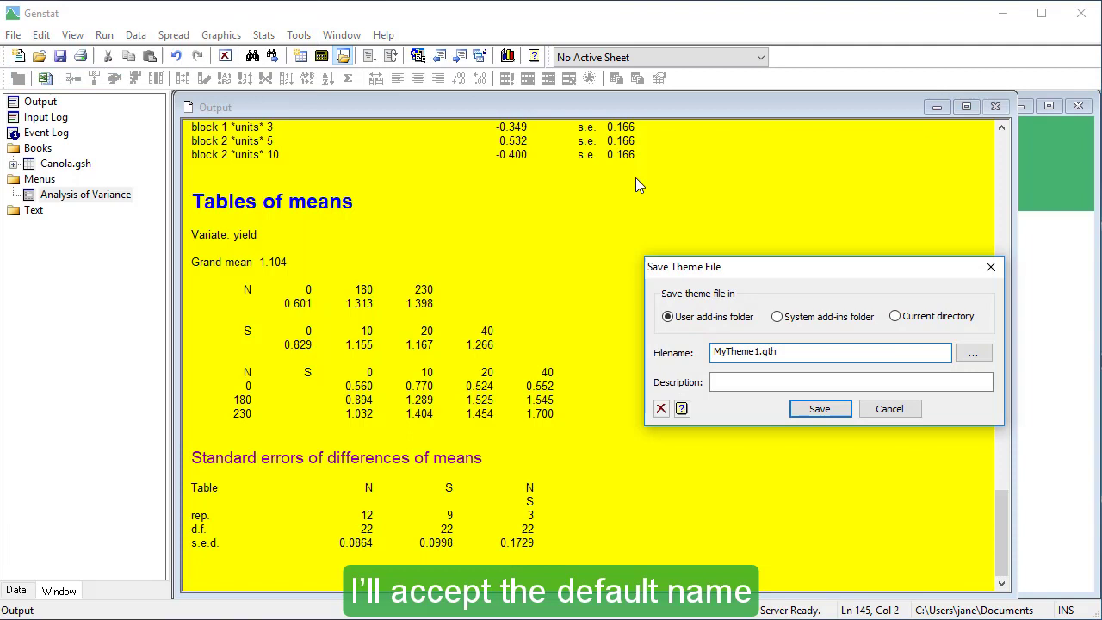
click(721, 379)
text(Rether )
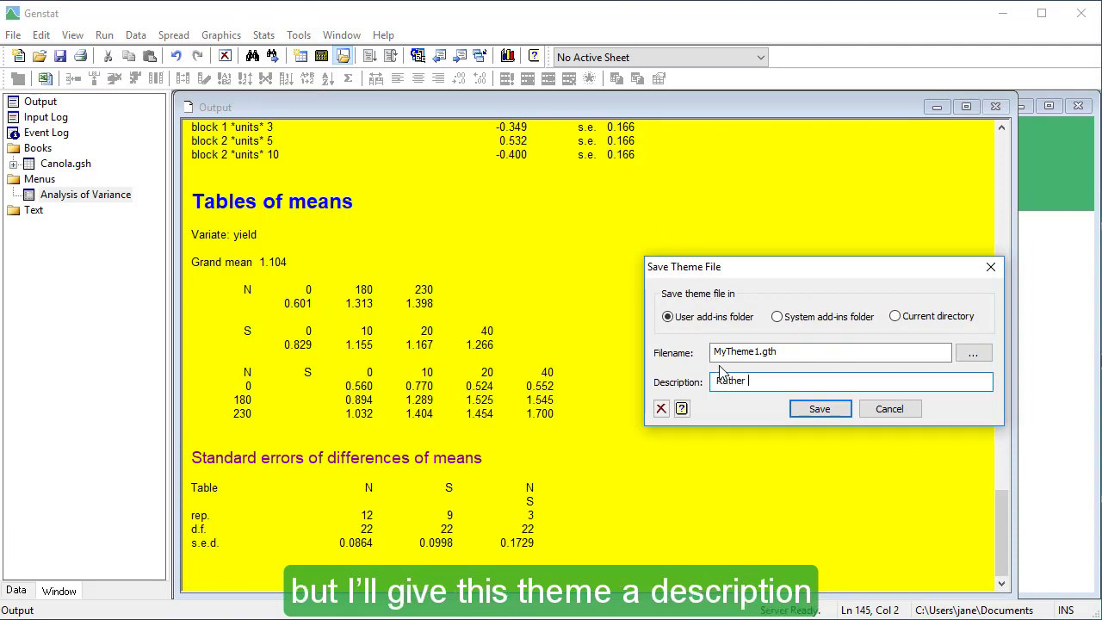
text(unattractiv)
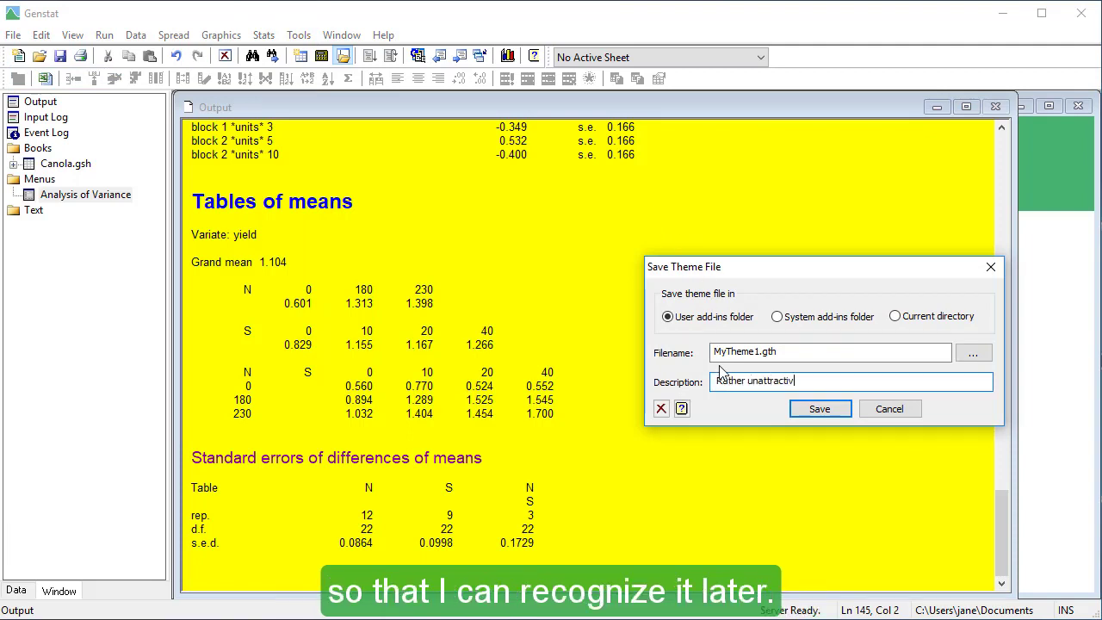
text(e)
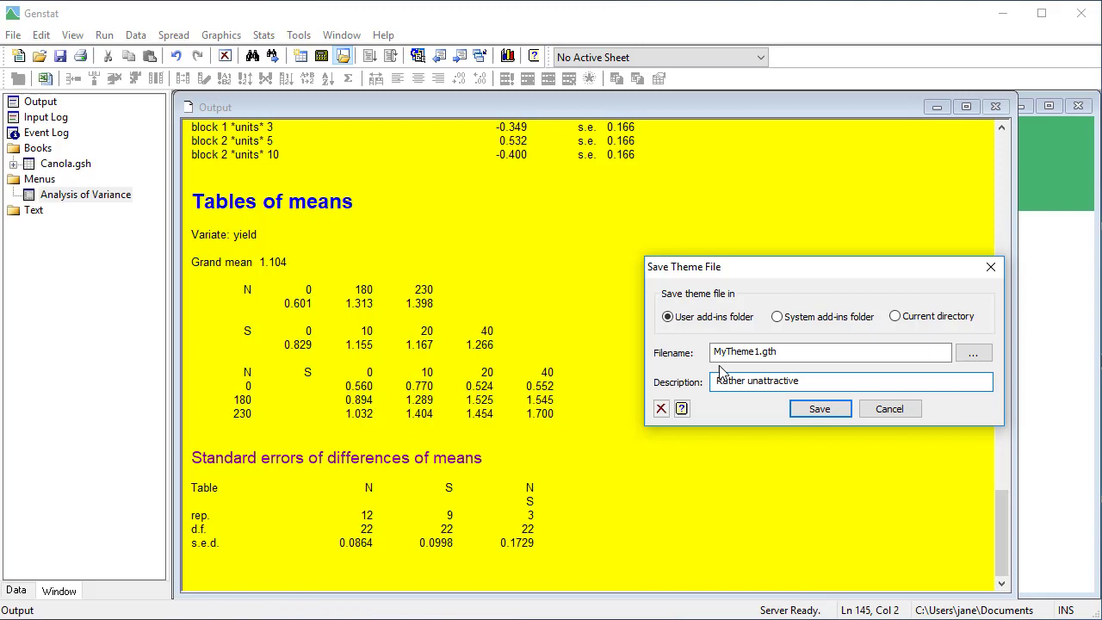
click(798, 412)
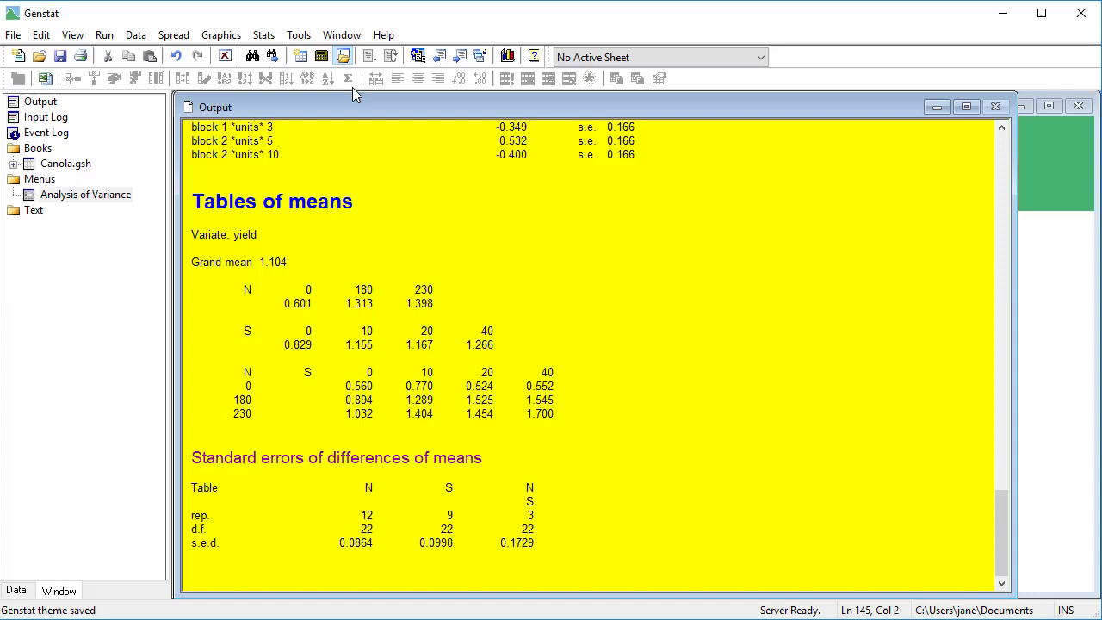
Make the Cool blue theme (system) the current theme from the Themes list
click(298, 36)
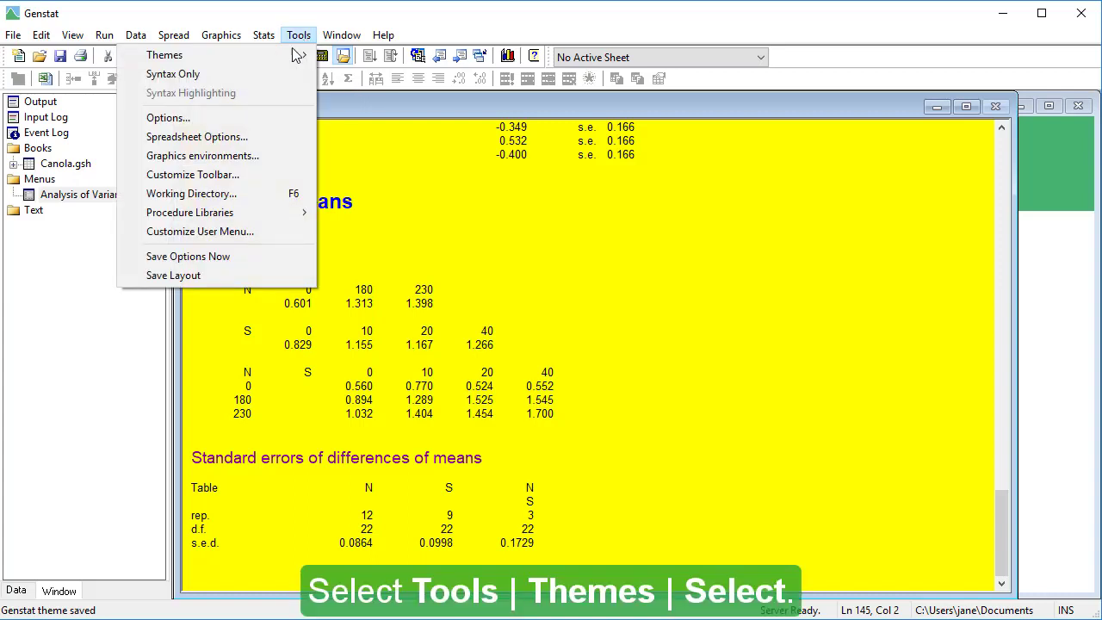
mouse_move(267, 57)
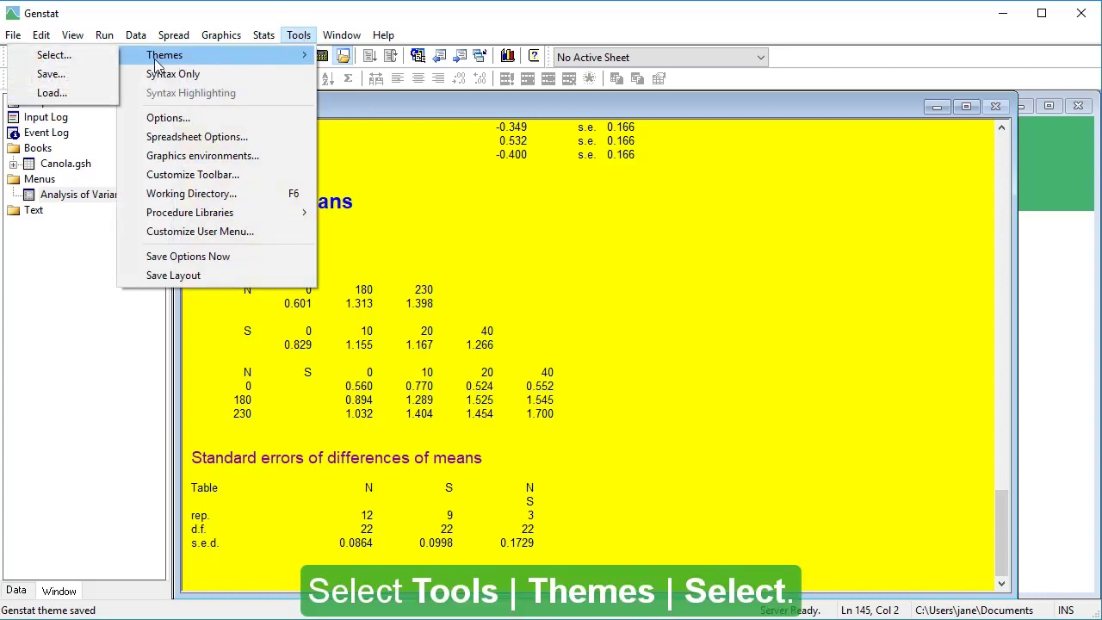
click(96, 57)
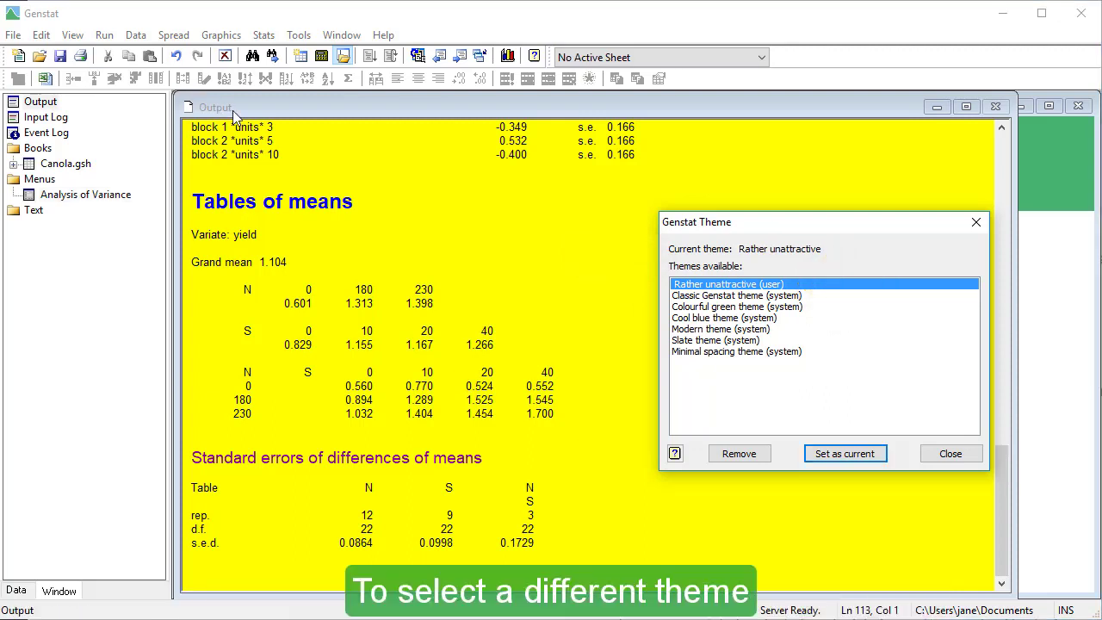
click(690, 318)
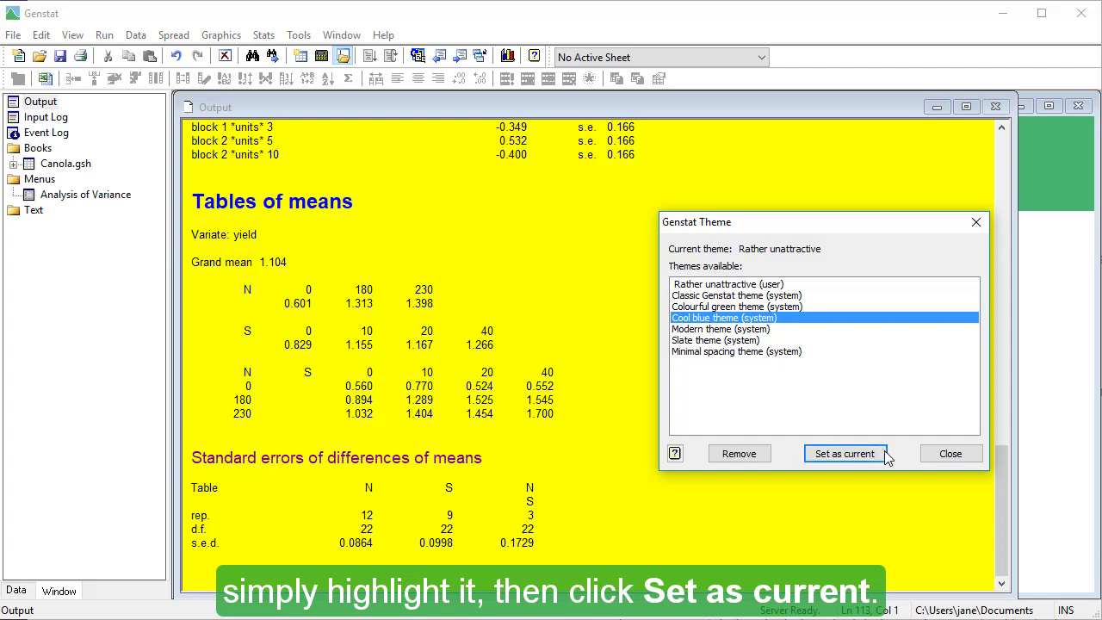
click(844, 454)
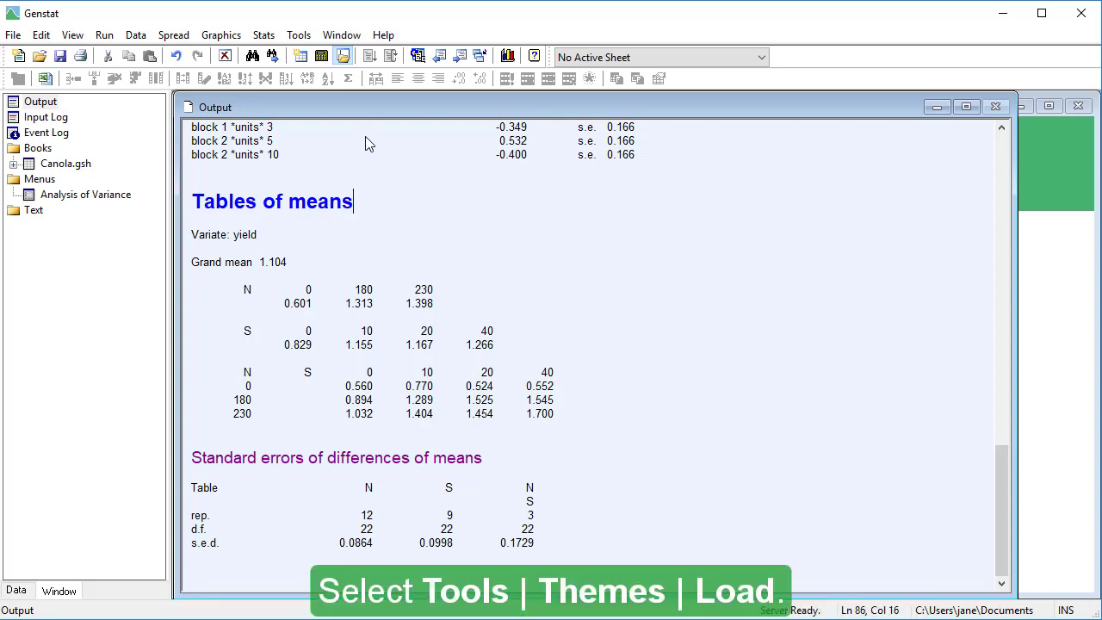
Load Pink Theme.gth from the Desktop and agree to copy it into the user add-ins
click(299, 35)
mouse_move(172, 55)
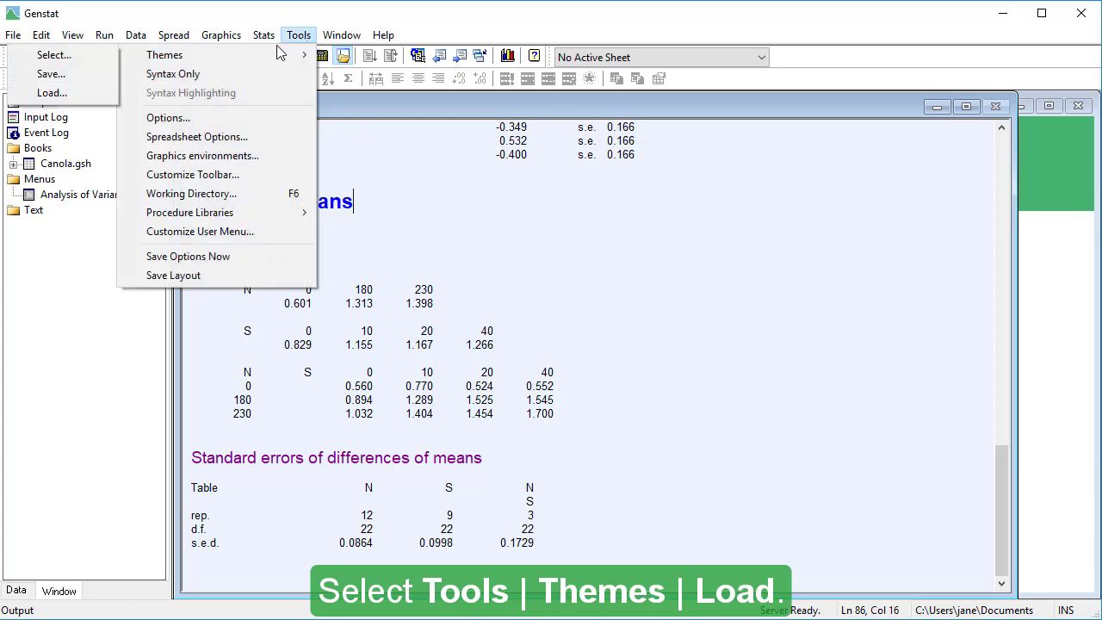
click(82, 92)
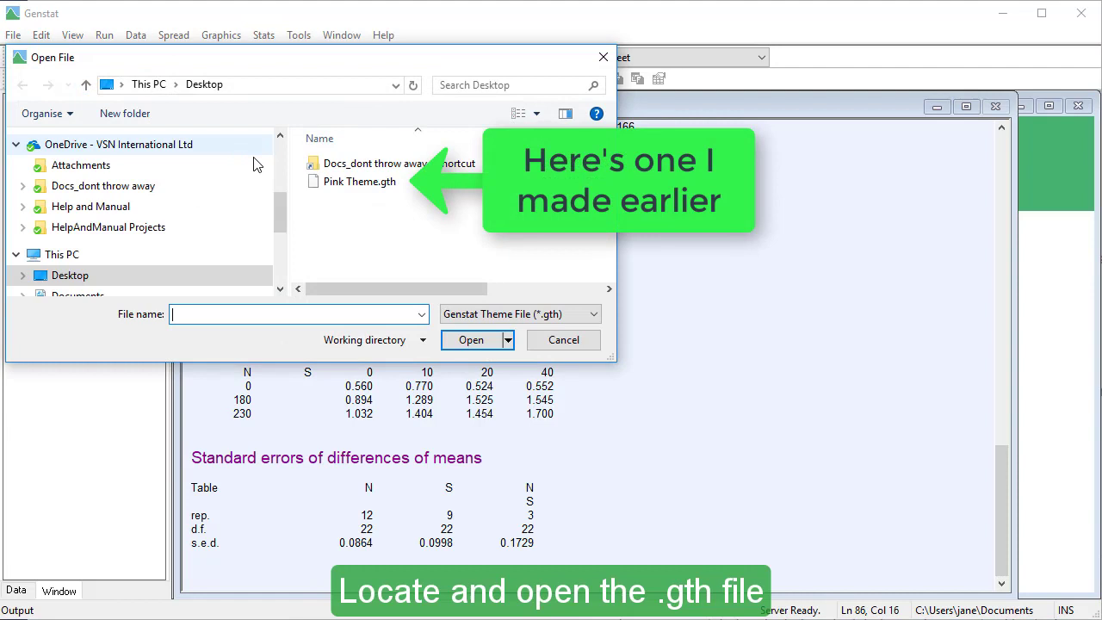
click(355, 187)
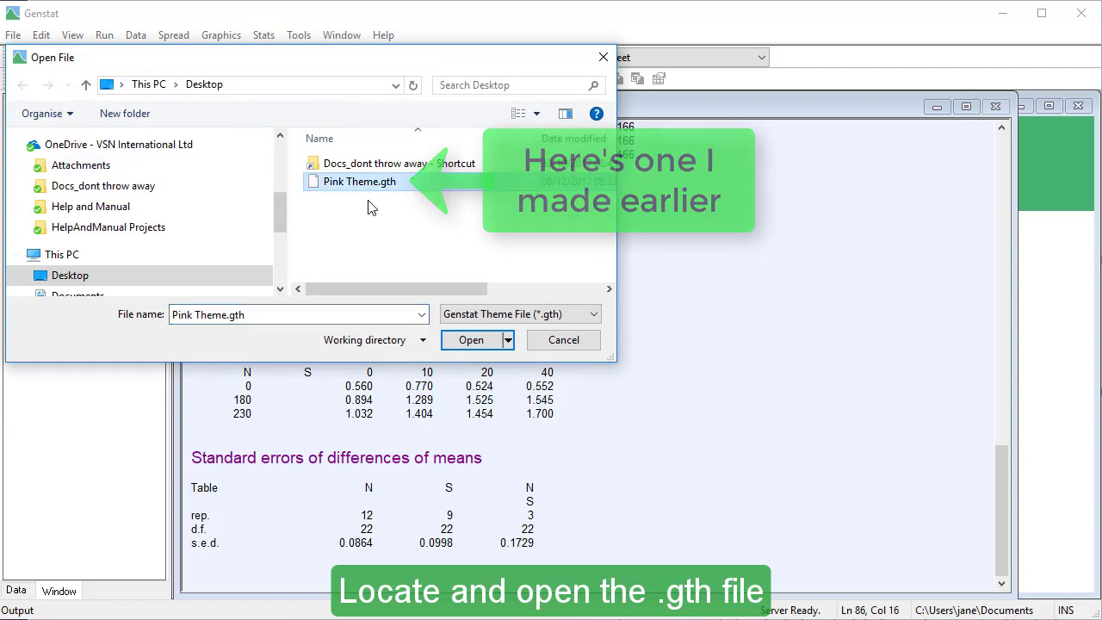
click(466, 345)
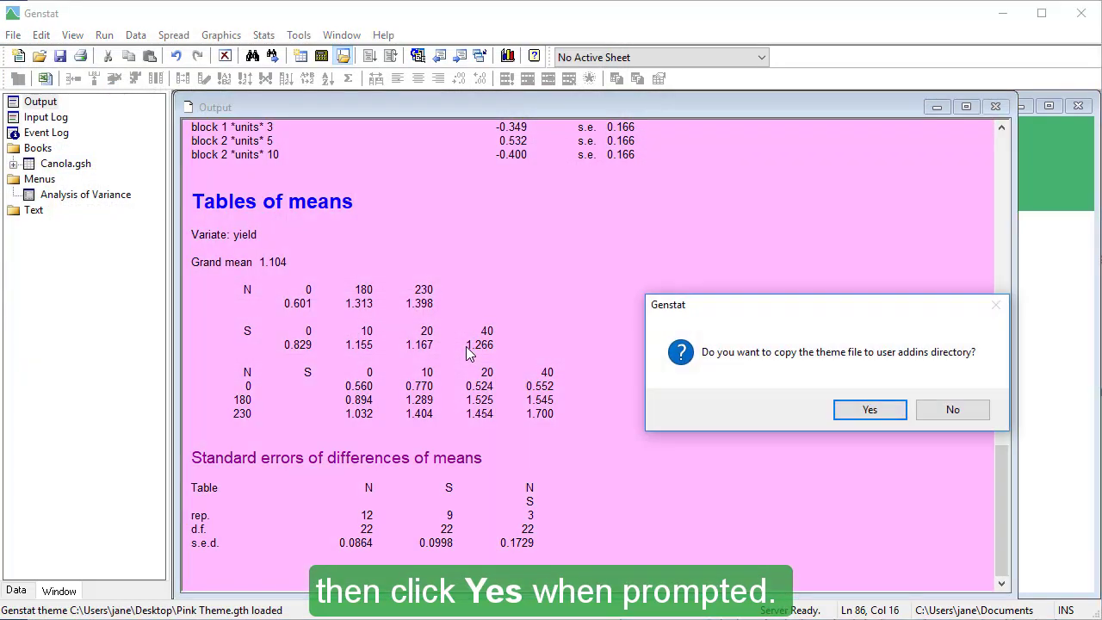
click(869, 409)
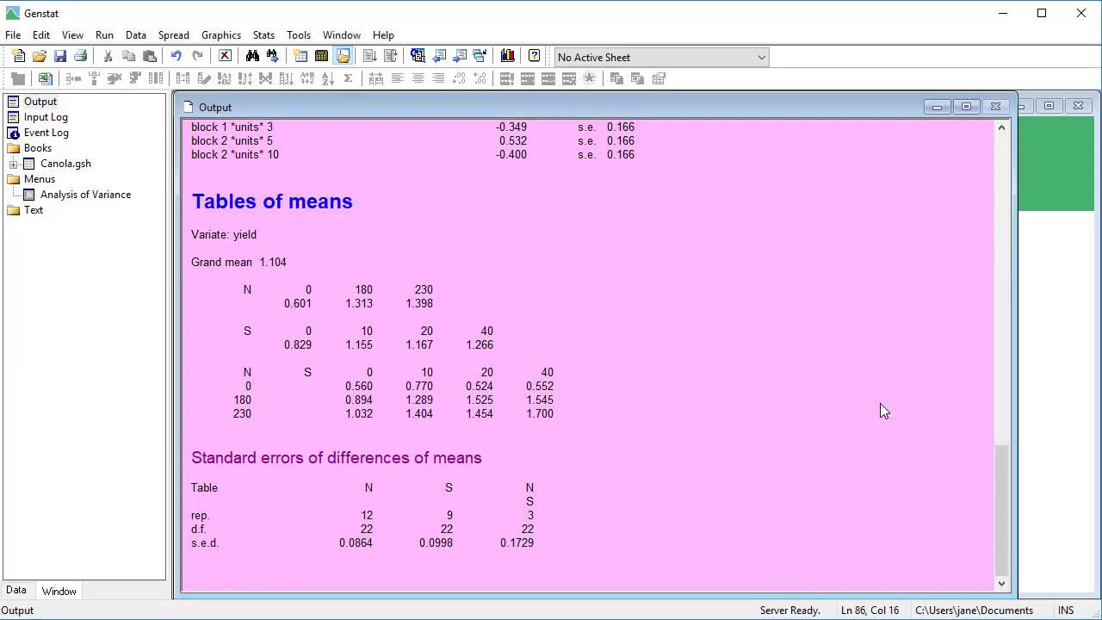